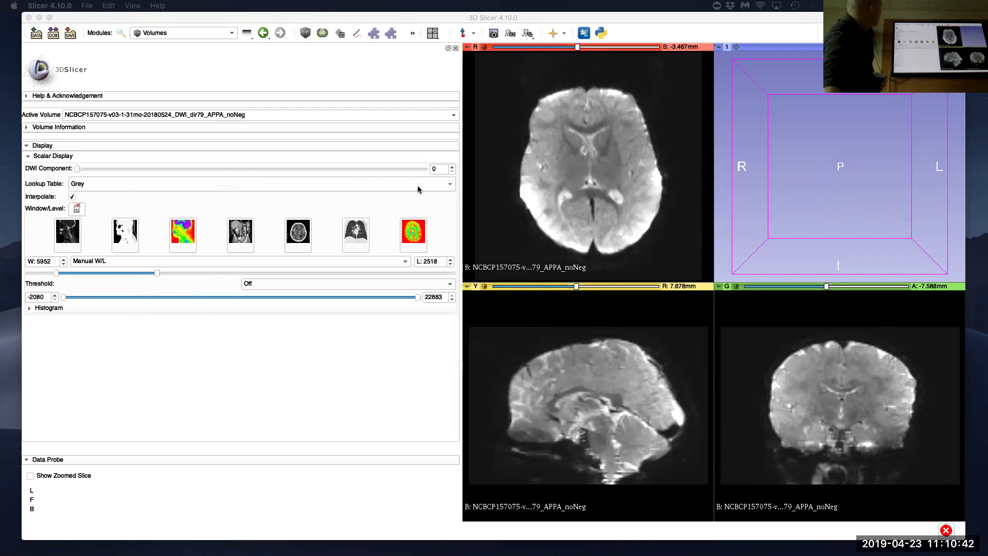
Step the DWI component of the APPA_noNeg volume forward to 7 to view its diffusion-weighted image
{"action": "left_click", "coordinate": [453, 170]}
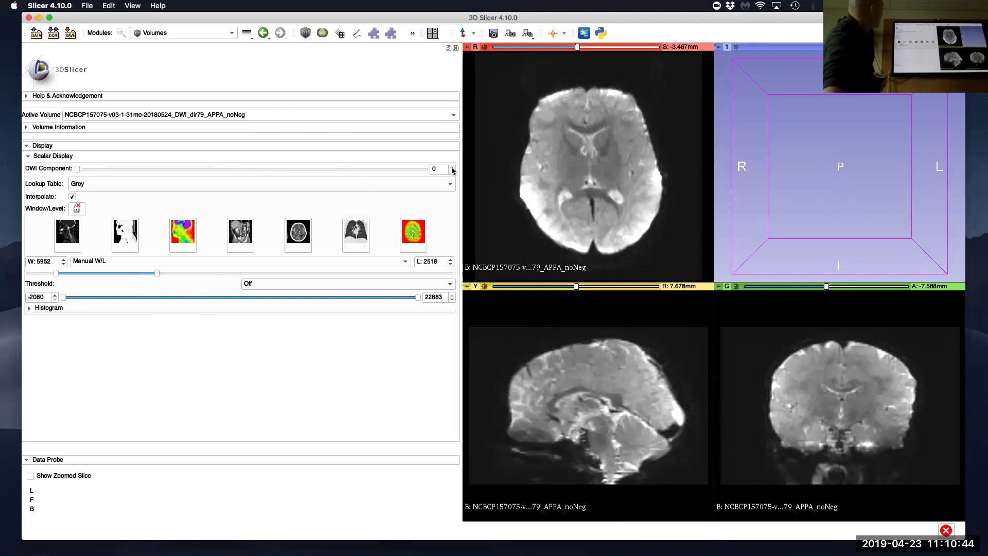
{"action": "left_click", "coordinate": [453, 170]}
{"action": "left_click", "coordinate": [453, 167]}
{"action": "left_click", "coordinate": [452, 167]}
{"action": "left_click", "coordinate": [453, 167]}
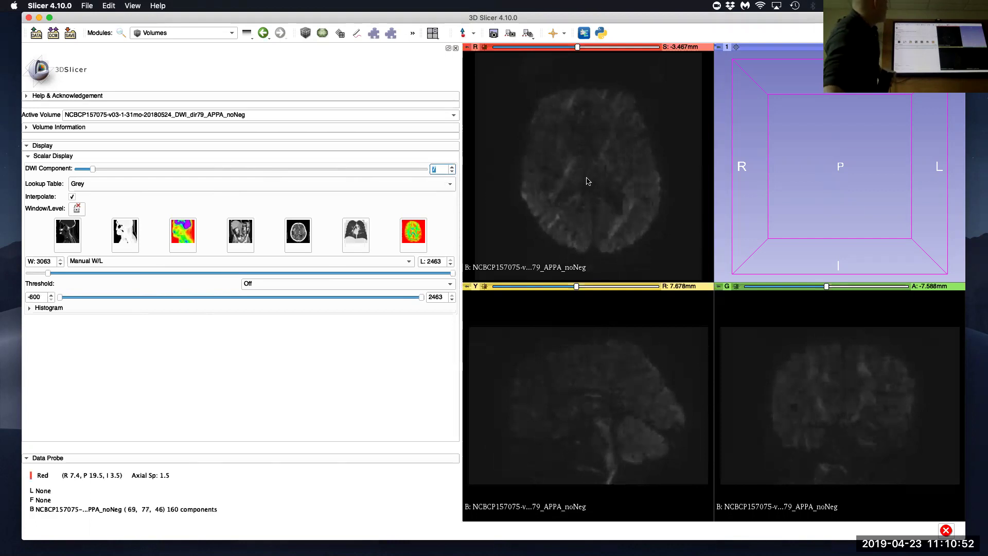
Brighten the images to about window 1967 and level 248, and move the axial slice to about S 5.5 mm
{"action": "left_click_drag", "start_coordinate": [588, 178], "coordinate": [551, 202]}
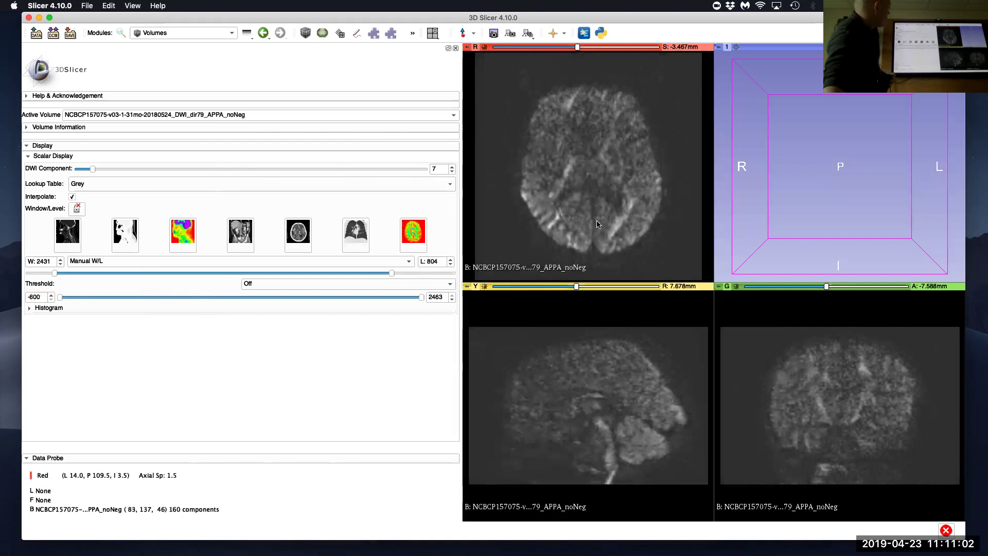
{"action": "mouse_move", "coordinate": [586, 219]}
{"action": "left_mouse_down"}
{"action": "mouse_move", "coordinate": [590, 229]}
{"action": "mouse_move", "coordinate": [585, 222]}
{"action": "left_mouse_up"}
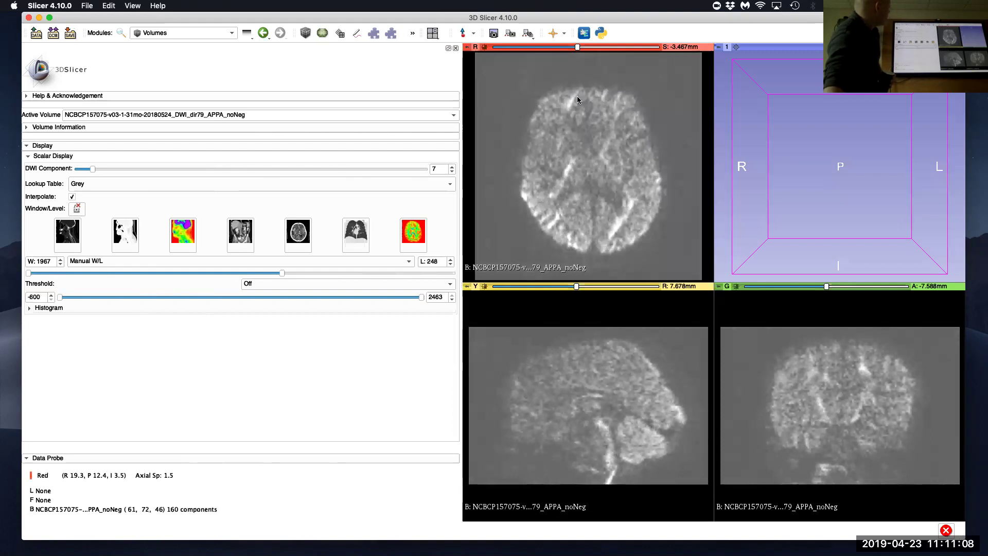
{"action": "mouse_move", "coordinate": [574, 47]}
{"action": "left_mouse_down"}
{"action": "mouse_move", "coordinate": [550, 47]}
{"action": "mouse_move", "coordinate": [591, 47]}
{"action": "left_mouse_up"}
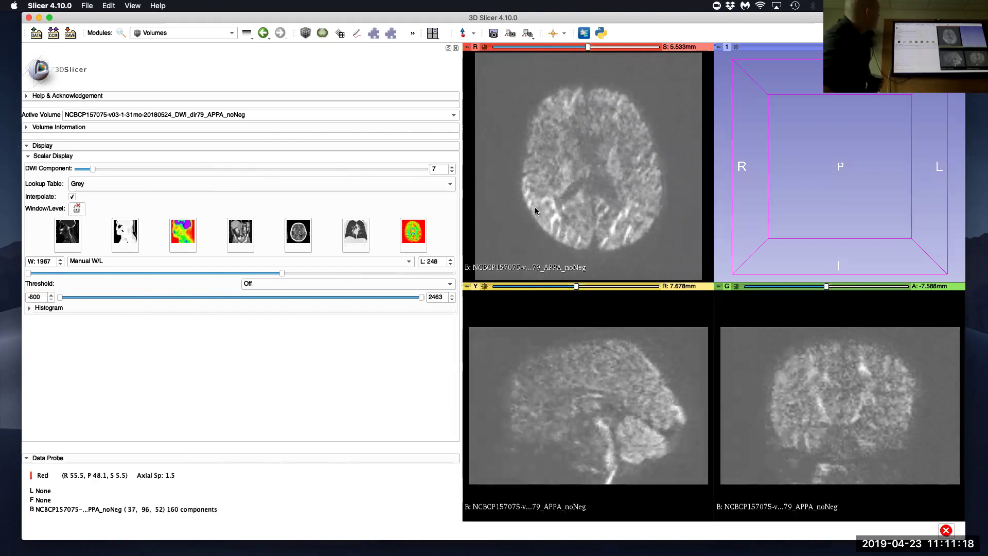
Examine the next diffusion images one by one up to DWI component 19, then go back to component 17
{"action": "left_click", "coordinate": [452, 167]}
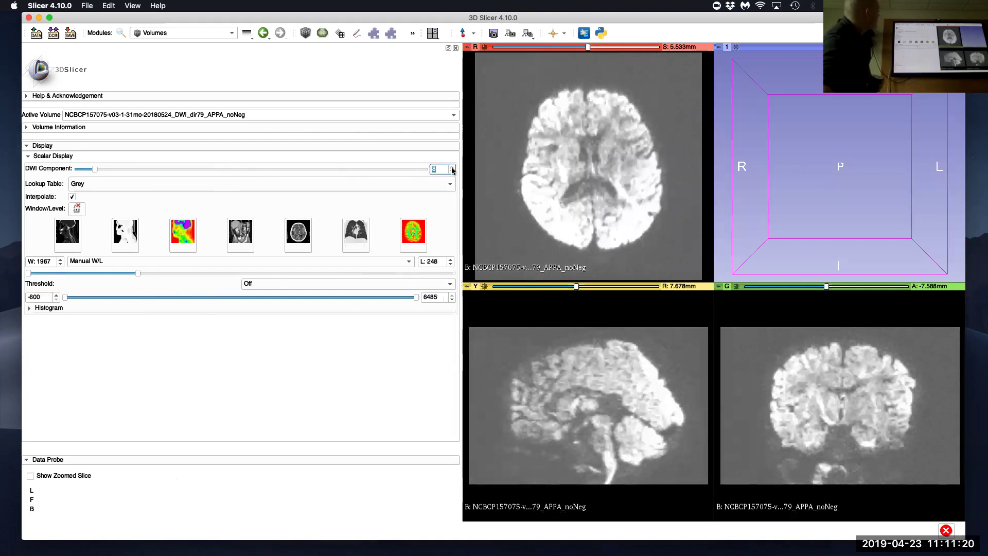
{"action": "left_click", "coordinate": [452, 168]}
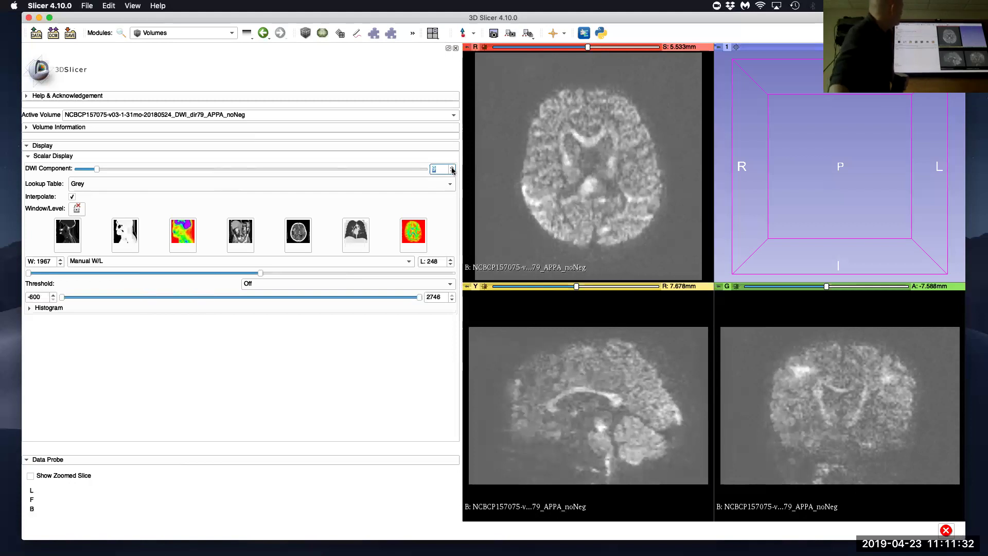
{"action": "left_click", "coordinate": [452, 167]}
{"action": "left_click", "coordinate": [452, 167]}
{"action": "left_click", "coordinate": [452, 168]}
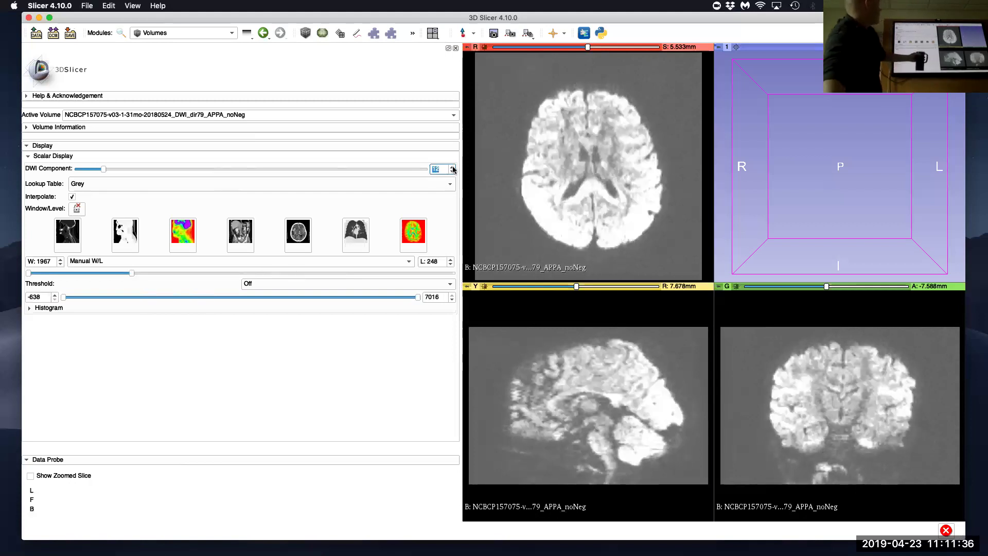
{"action": "left_click", "coordinate": [453, 168]}
{"action": "left_click", "coordinate": [452, 168]}
{"action": "left_click", "coordinate": [453, 168]}
{"action": "left_click", "coordinate": [452, 168]}
{"action": "left_click", "coordinate": [452, 168]}
{"action": "left_click", "coordinate": [452, 168]}
{"action": "left_click", "coordinate": [452, 168]}
{"action": "left_click", "coordinate": [452, 172]}
{"action": "left_click", "coordinate": [452, 172]}
Readjust the image contrast for the b0 image and set the window/level mode to Auto W/L
{"action": "left_click_drag", "start_coordinate": [607, 178], "coordinate": [658, 149]}
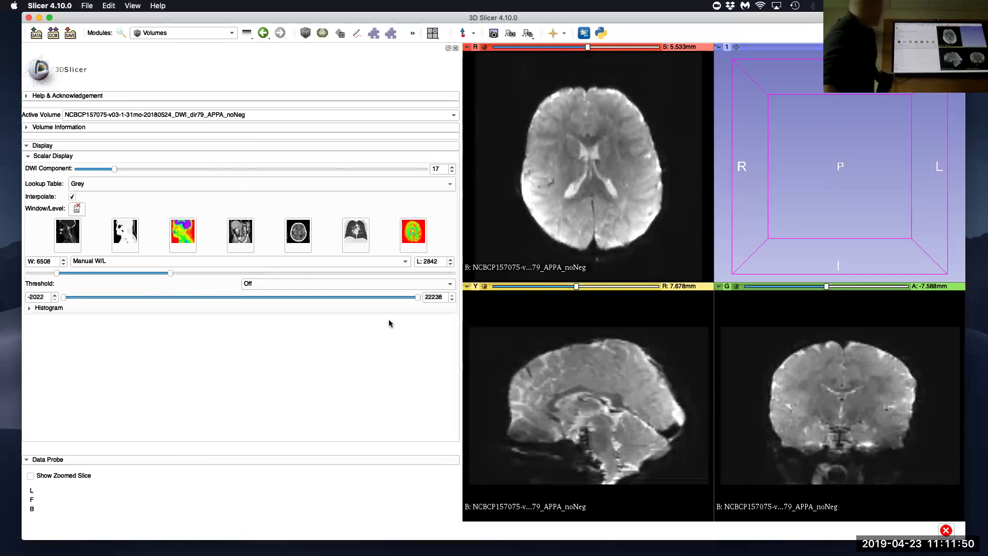
{"action": "left_click", "coordinate": [403, 261]}
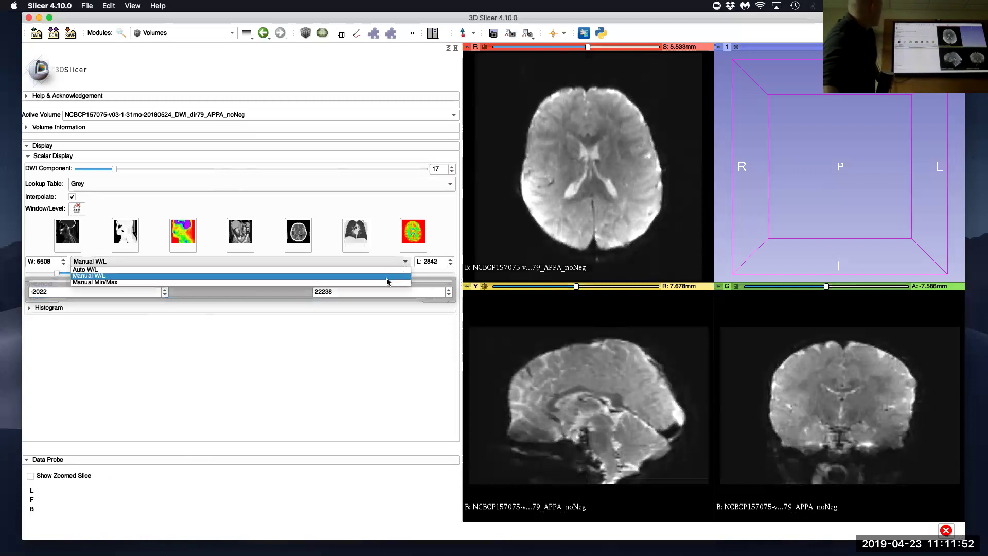
{"action": "left_click", "coordinate": [388, 270]}
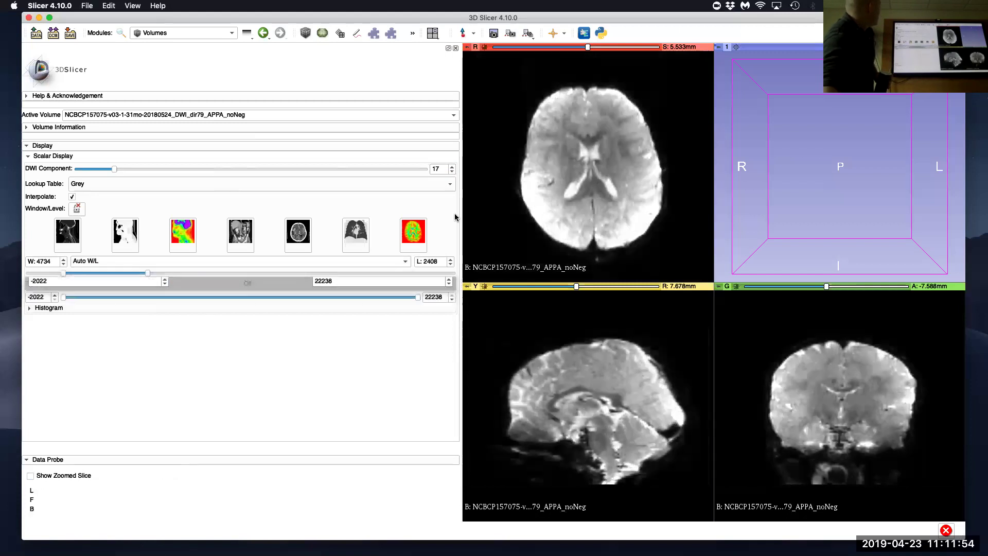
Examine the following diffusion images one at a time up to DWI component 79
{"action": "left_click", "coordinate": [452, 167]}
{"action": "left_click", "coordinate": [452, 167]}
{"action": "left_click", "coordinate": [452, 167]}
{"action": "left_click", "coordinate": [453, 167]}
{"action": "left_click", "coordinate": [452, 167]}
{"action": "left_click", "coordinate": [453, 167]}
{"action": "left_click", "coordinate": [452, 167]}
{"action": "left_click", "coordinate": [452, 166]}
{"action": "left_click", "coordinate": [453, 167]}
{"action": "left_click", "coordinate": [453, 167]}
{"action": "left_click", "coordinate": [452, 166]}
{"action": "left_click", "coordinate": [452, 167]}
{"action": "left_click", "coordinate": [452, 166]}
{"action": "left_click", "coordinate": [452, 167]}
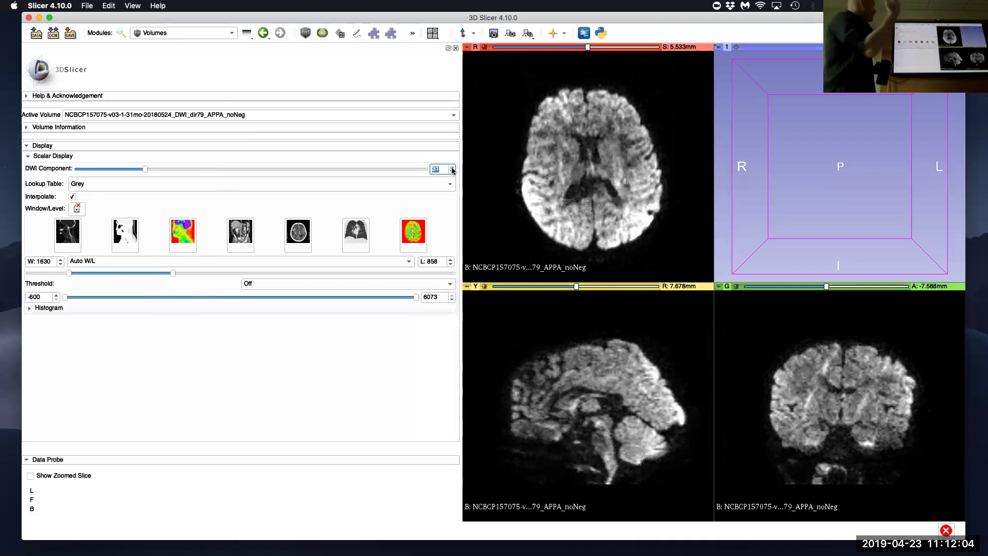
{"action": "left_click", "coordinate": [451, 166]}
{"action": "left_click", "coordinate": [452, 166]}
{"action": "left_click", "coordinate": [451, 166]}
{"action": "left_click", "coordinate": [452, 167]}
{"action": "left_click", "coordinate": [452, 166]}
{"action": "left_click", "coordinate": [452, 166]}
{"action": "left_click", "coordinate": [452, 166]}
{"action": "left_click", "coordinate": [452, 166]}
{"action": "left_click", "coordinate": [452, 167]}
{"action": "left_click", "coordinate": [452, 166]}
{"action": "left_click", "coordinate": [452, 166]}
{"action": "left_click", "coordinate": [452, 166]}
{"action": "left_click", "coordinate": [452, 166]}
{"action": "left_click", "coordinate": [451, 167]}
{"action": "left_click", "coordinate": [451, 166]}
{"action": "left_click", "coordinate": [452, 166]}
{"action": "left_click", "coordinate": [452, 167]}
{"action": "left_click", "coordinate": [452, 166]}
{"action": "left_click", "coordinate": [452, 166]}
{"action": "left_click", "coordinate": [452, 167]}
{"action": "left_click", "coordinate": [452, 167]}
{"action": "left_click", "coordinate": [452, 166]}
{"action": "left_click", "coordinate": [452, 166]}
{"action": "left_click", "coordinate": [451, 166]}
{"action": "left_click", "coordinate": [452, 166]}
{"action": "left_click", "coordinate": [451, 166]}
{"action": "left_click", "coordinate": [451, 166]}
{"action": "left_click", "coordinate": [452, 166]}
{"action": "left_click", "coordinate": [452, 167]}
{"action": "left_click", "coordinate": [452, 166]}
{"action": "left_click", "coordinate": [451, 166]}
{"action": "left_click", "coordinate": [452, 166]}
{"action": "left_click", "coordinate": [451, 166]}
{"action": "left_click", "coordinate": [452, 166]}
{"action": "left_click", "coordinate": [451, 166]}
{"action": "left_click", "coordinate": [452, 166]}
{"action": "left_click", "coordinate": [452, 167]}
{"action": "left_click", "coordinate": [452, 166]}
{"action": "left_click", "coordinate": [452, 166]}
{"action": "left_click", "coordinate": [451, 166]}
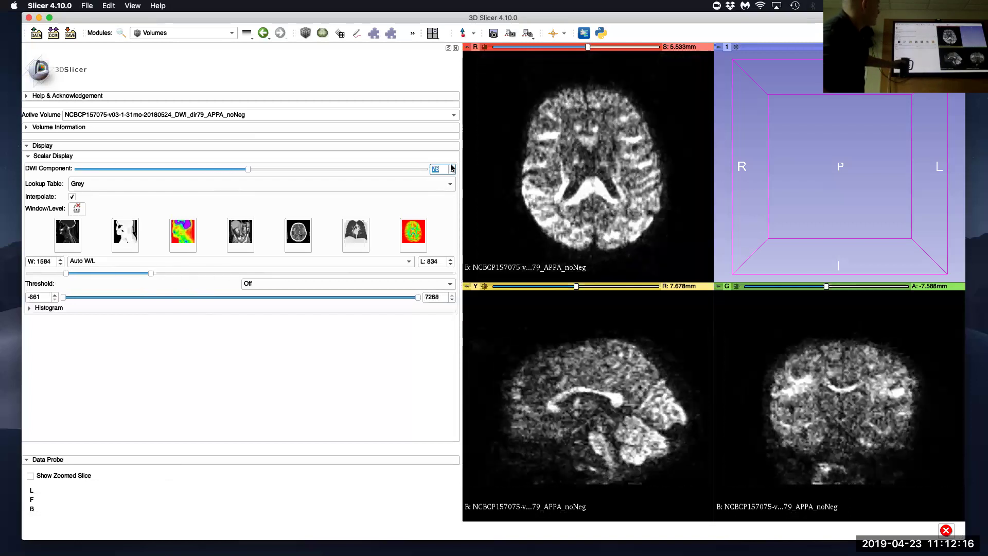
{"action": "left_click", "coordinate": [452, 166]}
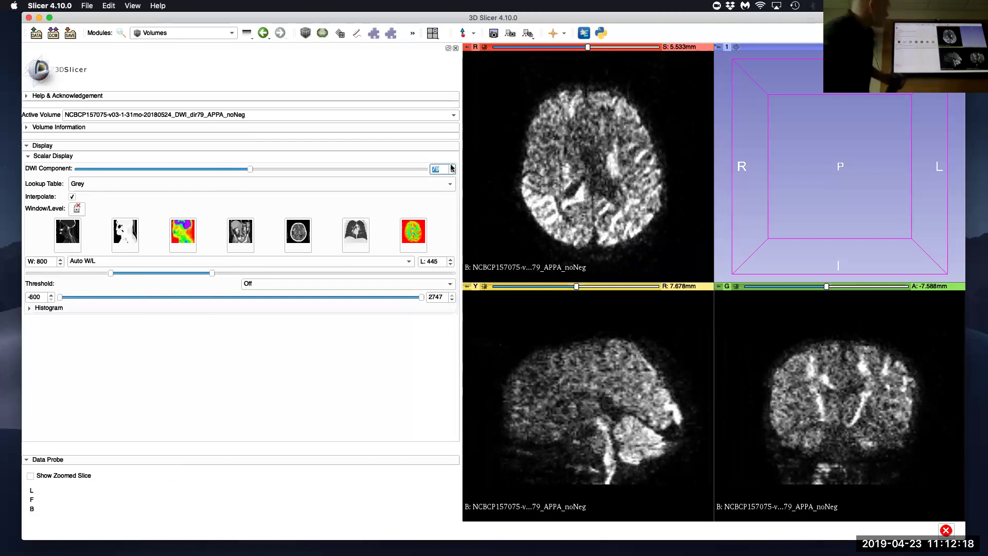
Compare the images of DWI components 81 to 85 back and forth, finishing on component 84
{"action": "left_click", "coordinate": [451, 166]}
{"action": "left_click", "coordinate": [452, 166]}
{"action": "left_click", "coordinate": [452, 167]}
{"action": "left_click", "coordinate": [451, 166]}
{"action": "left_click", "coordinate": [452, 166]}
{"action": "left_click", "coordinate": [452, 166]}
{"action": "left_click", "coordinate": [452, 171]}
{"action": "left_click", "coordinate": [452, 172]}
{"action": "left_click", "coordinate": [451, 171]}
{"action": "left_click", "coordinate": [452, 171]}
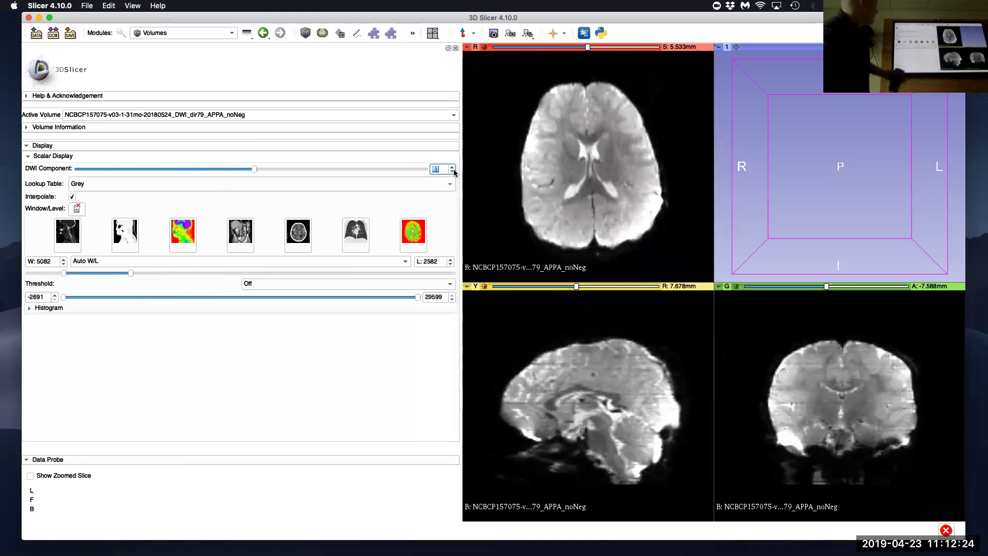
{"action": "left_click", "coordinate": [451, 167]}
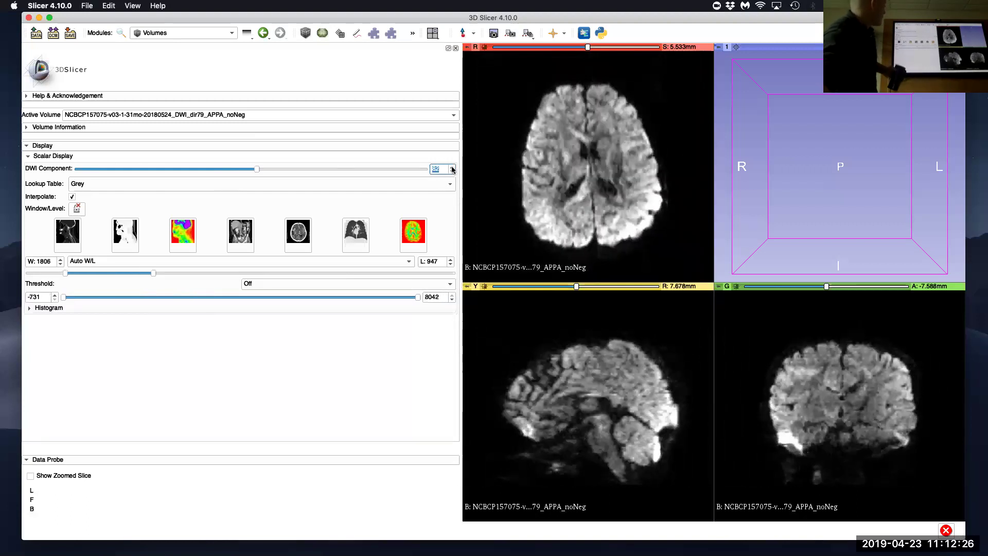
{"action": "left_click", "coordinate": [452, 167]}
{"action": "left_click", "coordinate": [453, 168]}
{"action": "left_click", "coordinate": [452, 167]}
{"action": "left_click", "coordinate": [452, 172]}
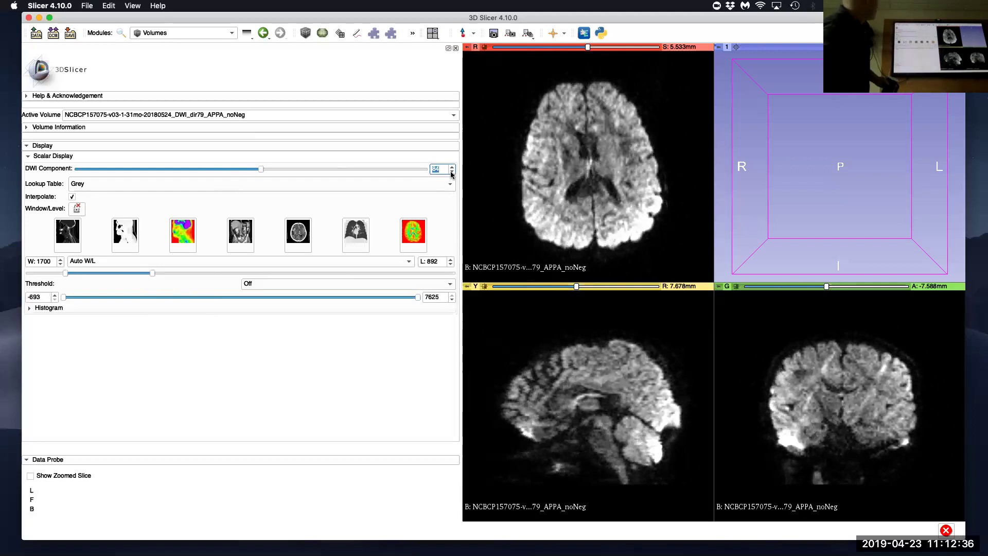
Continue examining the diffusion images up to DWI component 91
{"action": "left_click", "coordinate": [452, 167]}
{"action": "left_click", "coordinate": [452, 167]}
{"action": "left_click", "coordinate": [452, 167]}
{"action": "left_click", "coordinate": [452, 167]}
{"action": "left_click", "coordinate": [452, 167]}
{"action": "left_click", "coordinate": [452, 167]}
{"action": "left_click", "coordinate": [452, 167]}
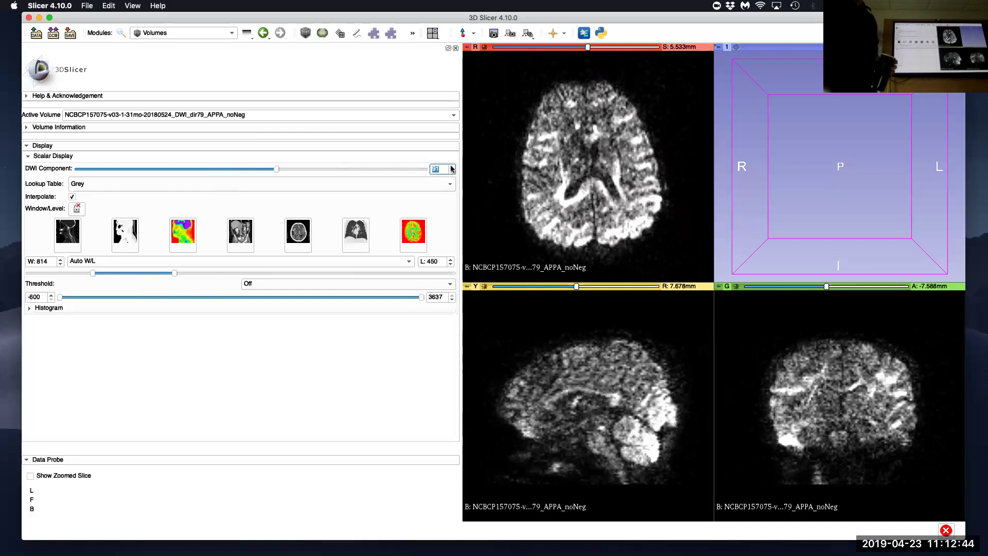
Make the DWI_dir79_APPA_AllB0 volume active and show it as the background in the axial, sagittal and coronal views
{"action": "left_click", "coordinate": [338, 114]}
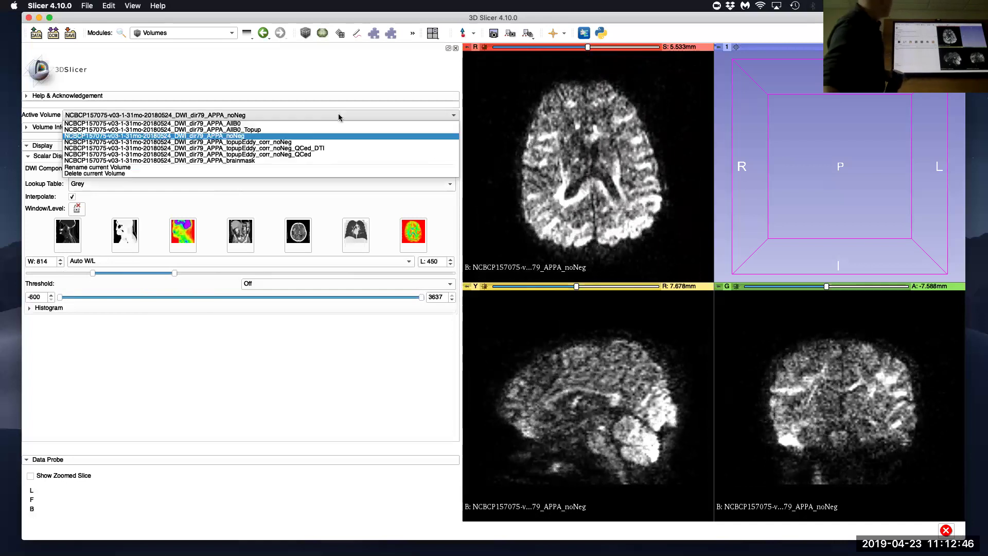
{"action": "left_click", "coordinate": [328, 124]}
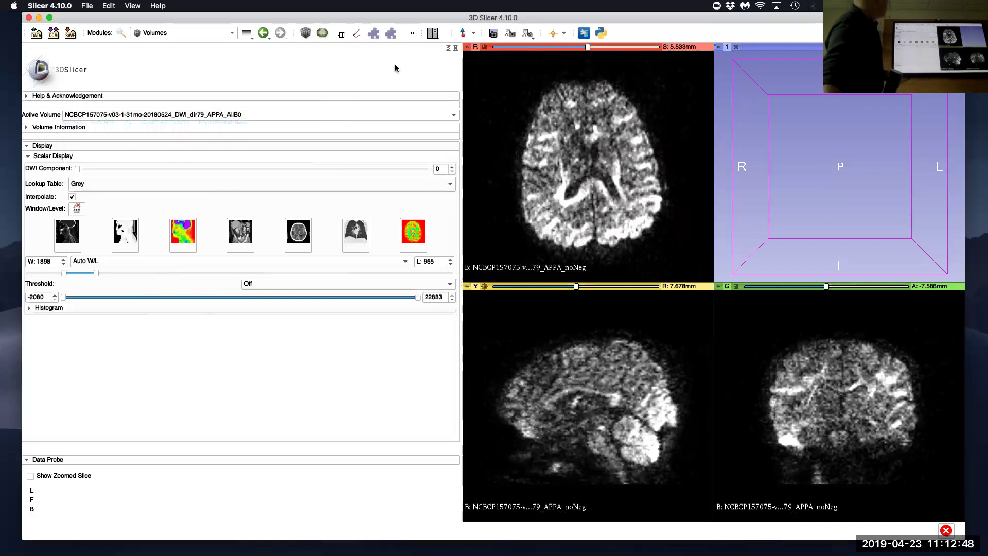
{"action": "mouse_move", "coordinate": [473, 47]}
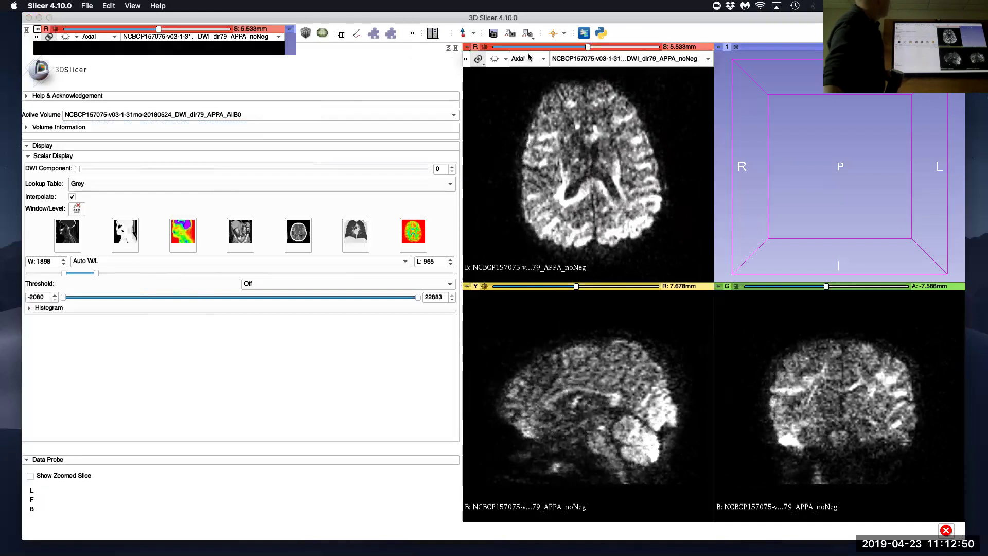
{"action": "left_click", "coordinate": [551, 58]}
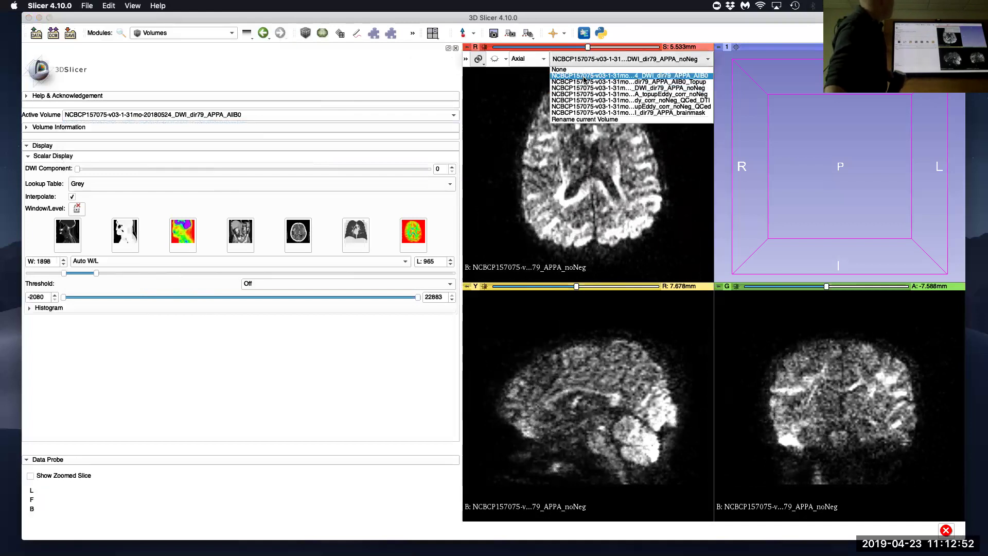
{"action": "left_click", "coordinate": [317, 33]}
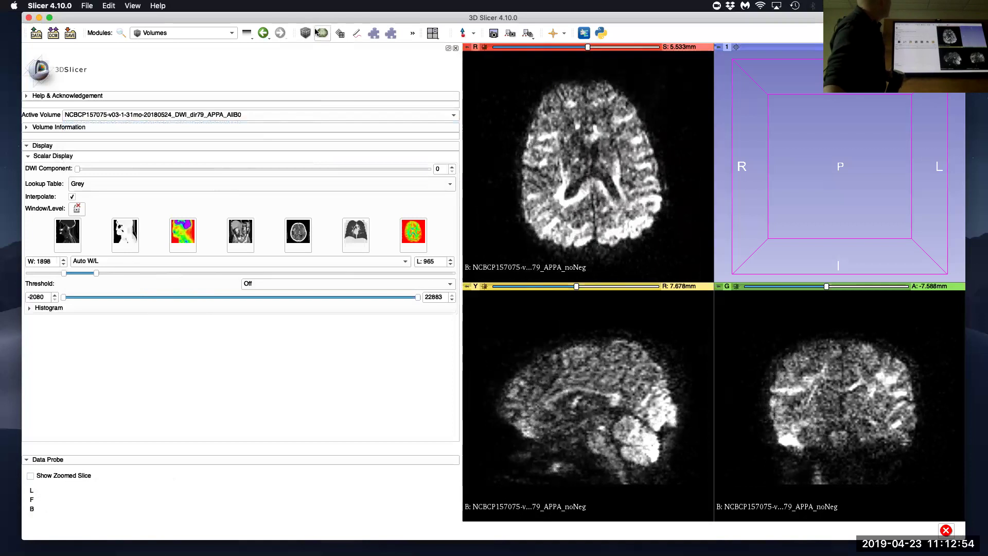
{"action": "left_click", "coordinate": [263, 34]}
{"action": "left_click", "coordinate": [249, 198]}
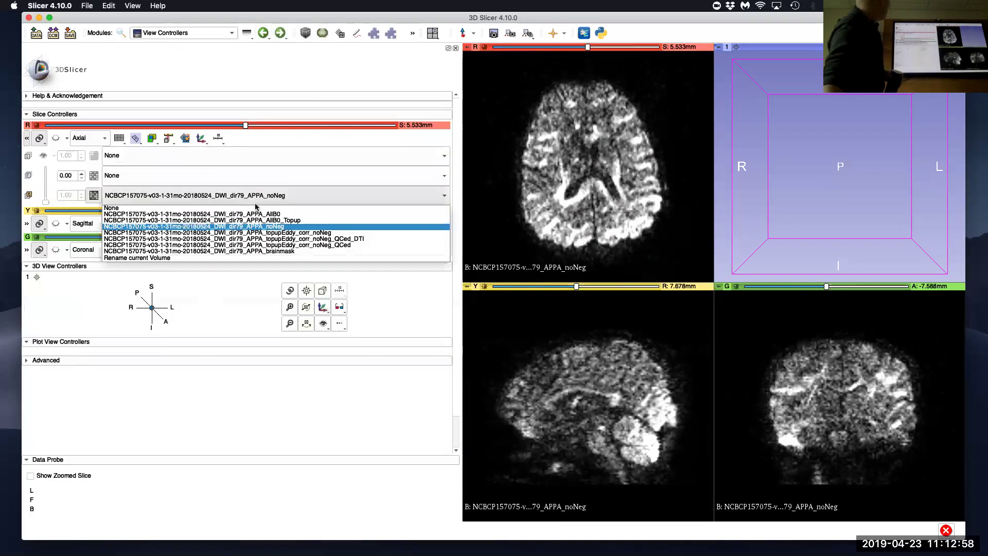
{"action": "left_click", "coordinate": [260, 214]}
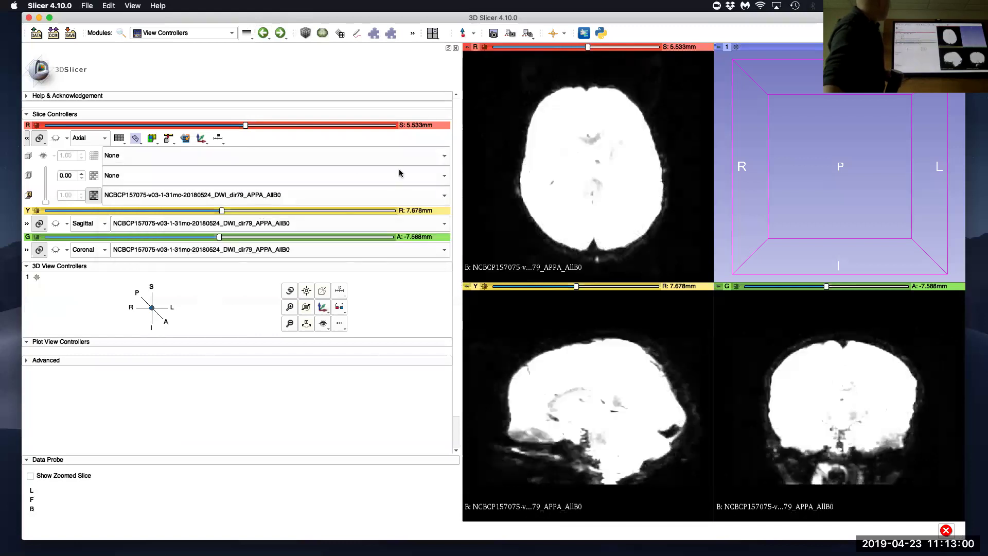
Adjust the AllB0 contrast to about window 6022 and level 1706, and step its DWI component to 7 in the Volumes module
{"action": "left_click_drag", "start_coordinate": [567, 152], "coordinate": [612, 145]}
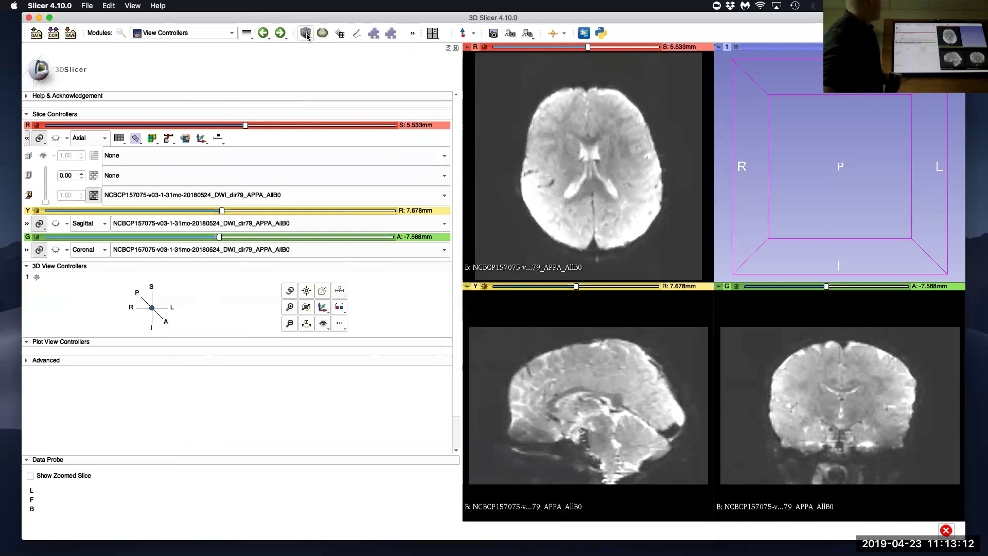
{"action": "left_click", "coordinate": [322, 34]}
{"action": "left_click", "coordinate": [453, 167]}
{"action": "left_click", "coordinate": [452, 167]}
{"action": "left_click", "coordinate": [452, 167]}
{"action": "left_click", "coordinate": [452, 168]}
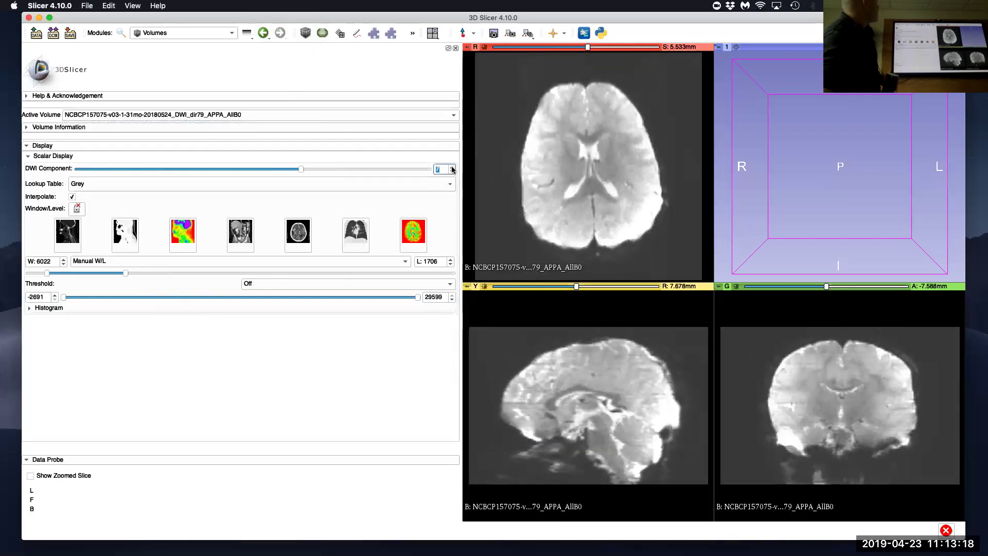
Compare neighbouring b0 images of the AllB0 volume back and forth, finishing on DWI component 6
{"action": "left_click", "coordinate": [453, 167]}
{"action": "left_click", "coordinate": [453, 167]}
{"action": "left_click", "coordinate": [453, 173]}
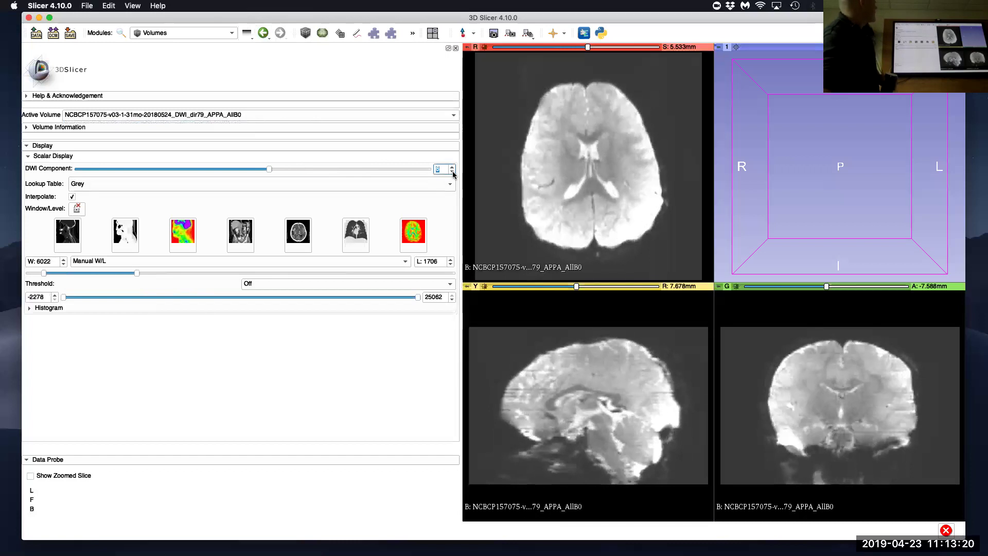
{"action": "left_click", "coordinate": [453, 174]}
{"action": "left_click", "coordinate": [453, 167]}
{"action": "left_click", "coordinate": [453, 168]}
{"action": "left_click", "coordinate": [453, 168]}
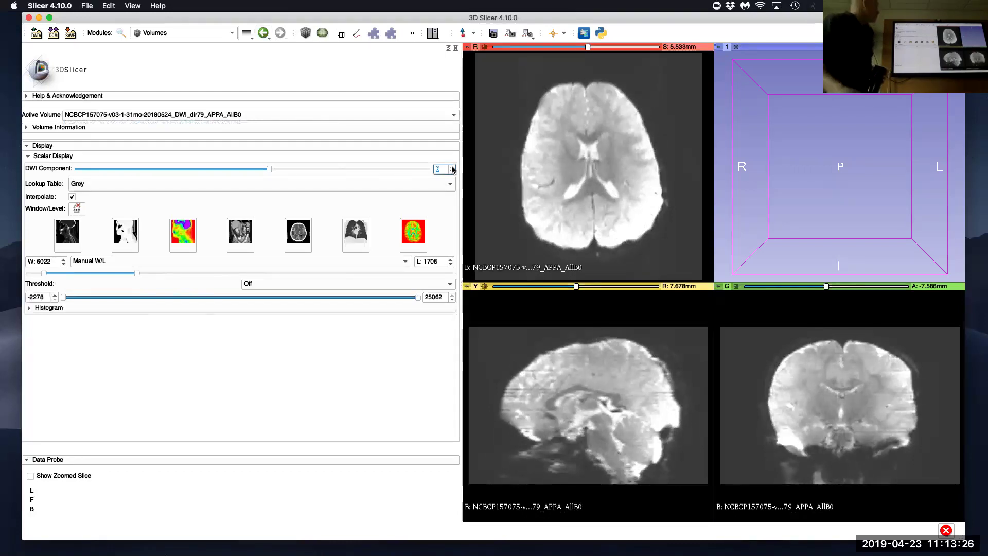
Make the DWI_dir79_APPA_AllB0_Topup volume active and show it as the background in all three slice views
{"action": "left_click", "coordinate": [362, 114]}
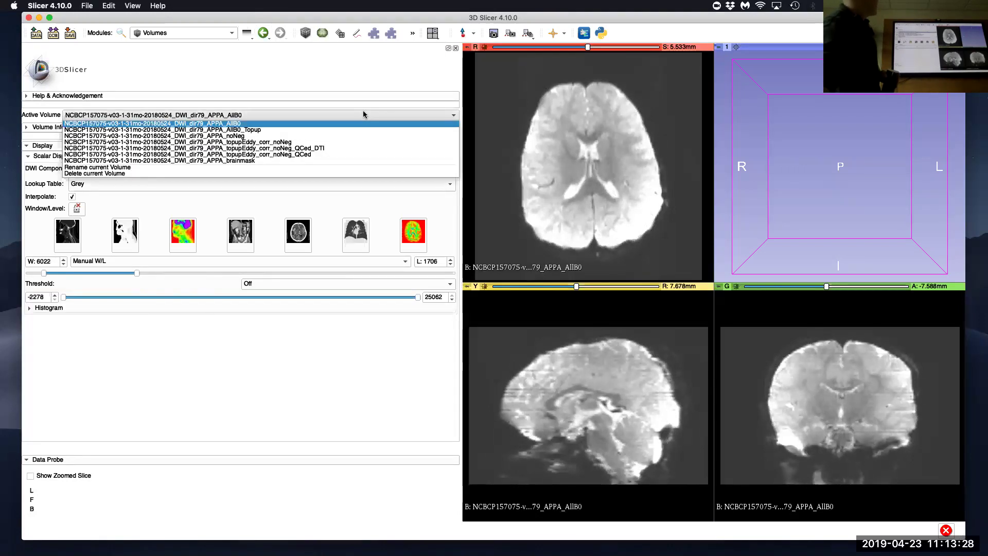
{"action": "left_click", "coordinate": [356, 130]}
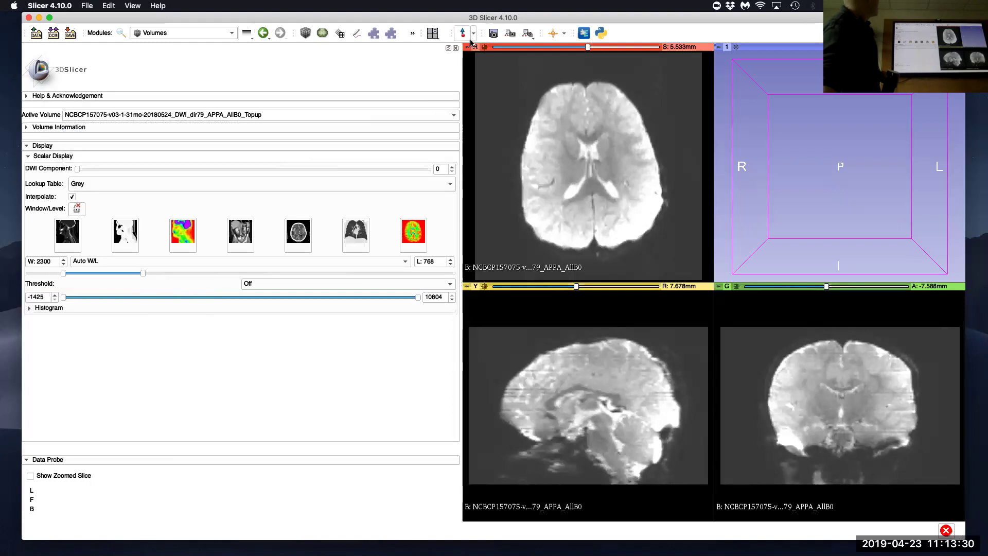
{"action": "mouse_move", "coordinate": [466, 49]}
{"action": "left_click", "coordinate": [580, 61]}
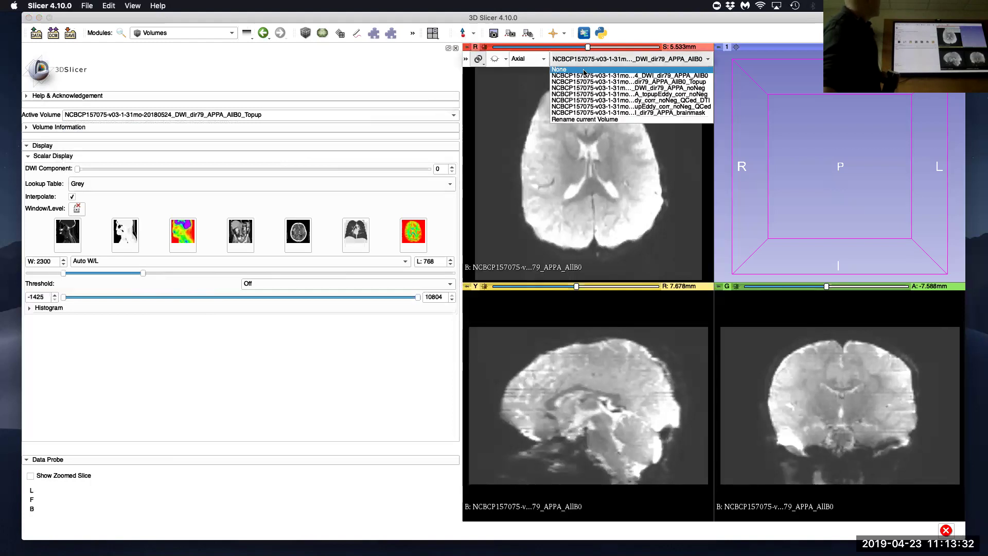
{"action": "left_click", "coordinate": [587, 82]}
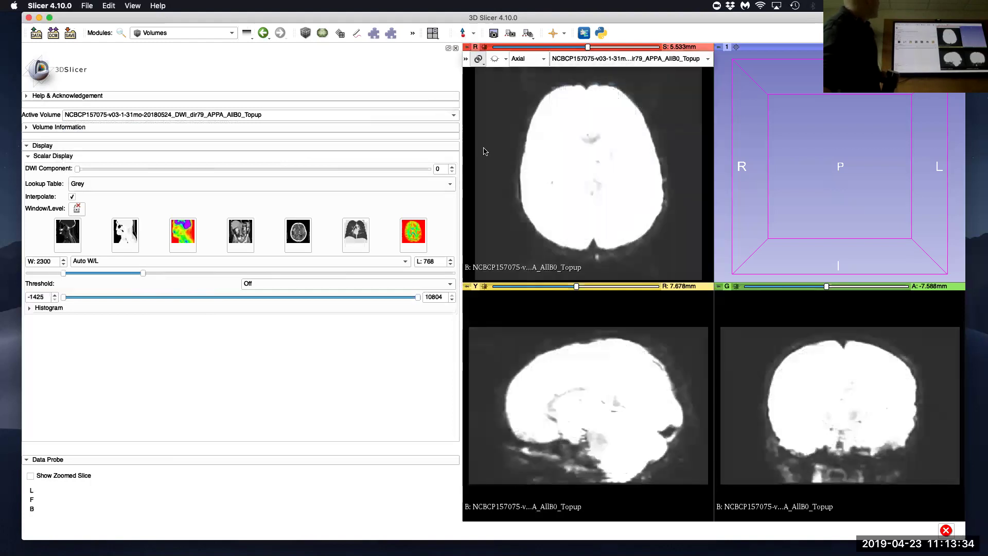
Adjust the AllB0_Topup contrast to about window 7588 and level 1653, and step its DWI component to 6
{"action": "left_click_drag", "start_coordinate": [557, 171], "coordinate": [682, 167]}
{"action": "left_click", "coordinate": [452, 166]}
{"action": "left_click", "coordinate": [452, 167]}
{"action": "left_click", "coordinate": [452, 167]}
{"action": "left_click", "coordinate": [451, 166]}
{"action": "left_click", "coordinate": [452, 167]}
{"action": "left_click", "coordinate": [452, 167]}
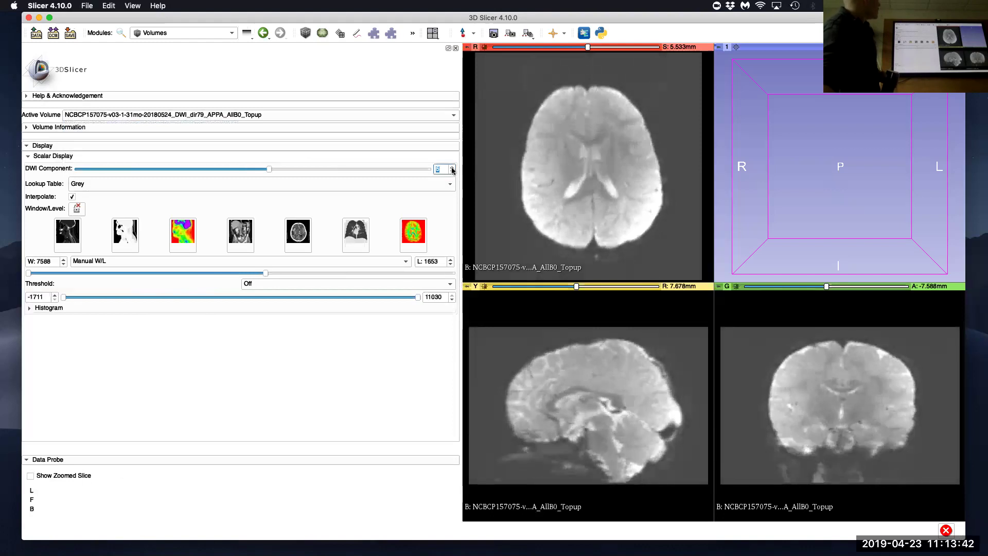
Compare the topup-corrected b0 images of DWI components 5 and 6, finishing on component 5
{"action": "left_click", "coordinate": [453, 172]}
{"action": "left_click", "coordinate": [452, 167]}
{"action": "left_click", "coordinate": [452, 173]}
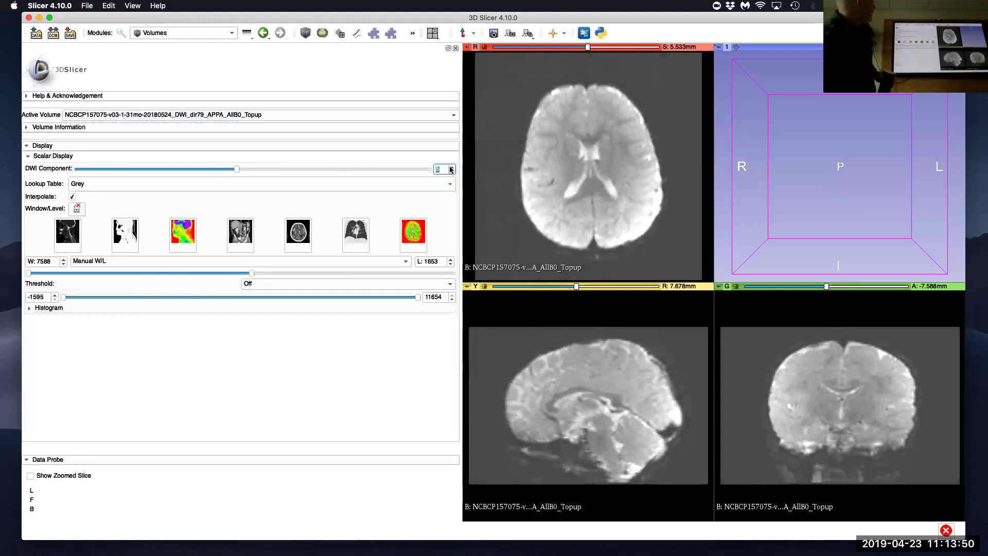
Step through the topup-corrected b0 images from DWI component 5 up to component 11
{"action": "left_click", "coordinate": [452, 167]}
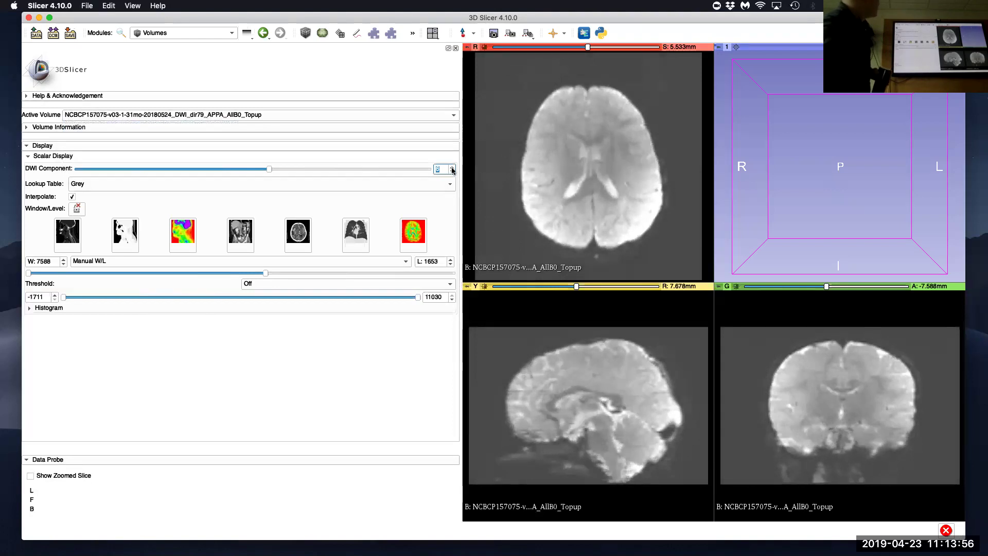
{"action": "left_click", "coordinate": [452, 168]}
{"action": "left_click", "coordinate": [452, 167]}
{"action": "left_click", "coordinate": [452, 167]}
{"action": "left_click", "coordinate": [452, 167]}
{"action": "left_click", "coordinate": [452, 167]}
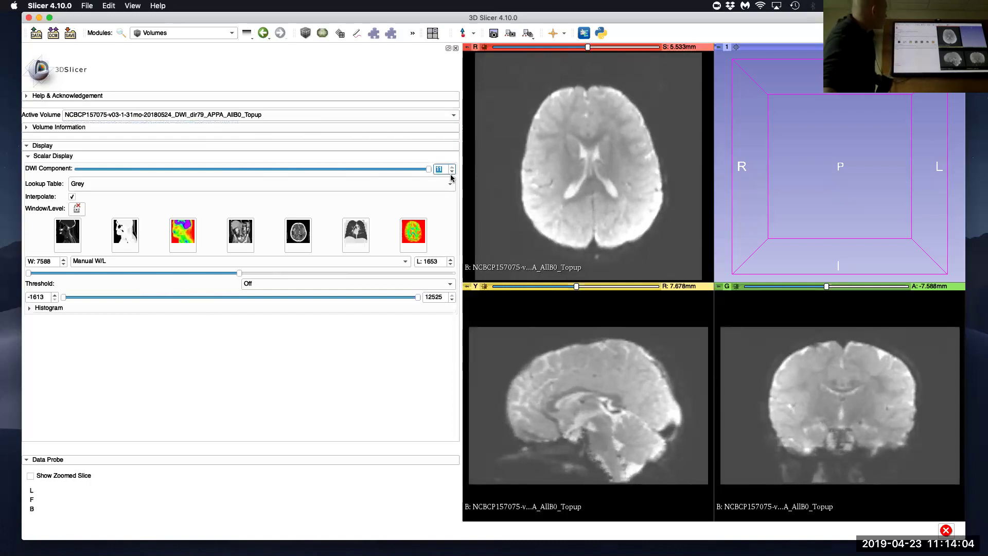
Step back through the topup-corrected b0 images from component 11 to 6, finishing on component 7
{"action": "left_click", "coordinate": [453, 173]}
{"action": "left_click", "coordinate": [453, 173]}
{"action": "left_click", "coordinate": [453, 174]}
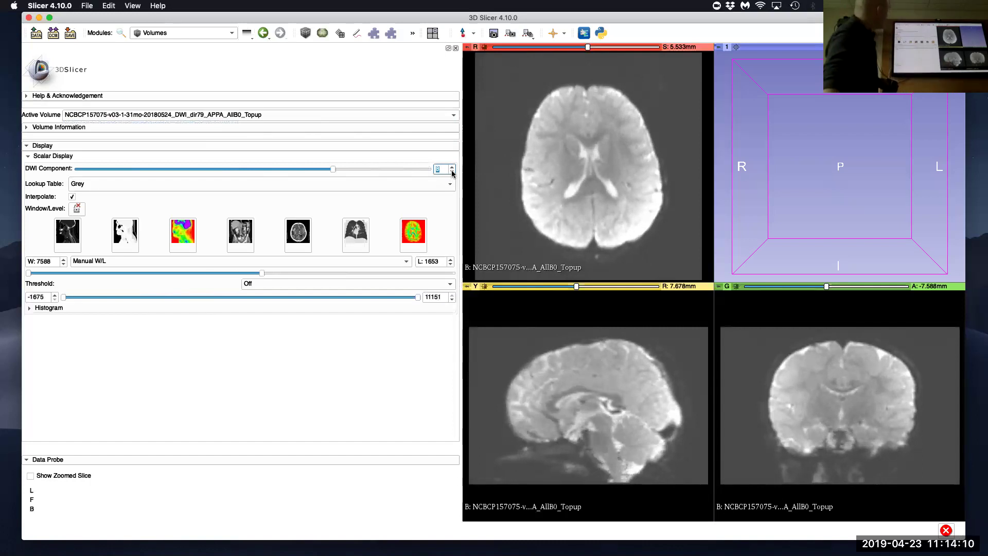
{"action": "left_click", "coordinate": [451, 174]}
{"action": "left_click", "coordinate": [451, 175]}
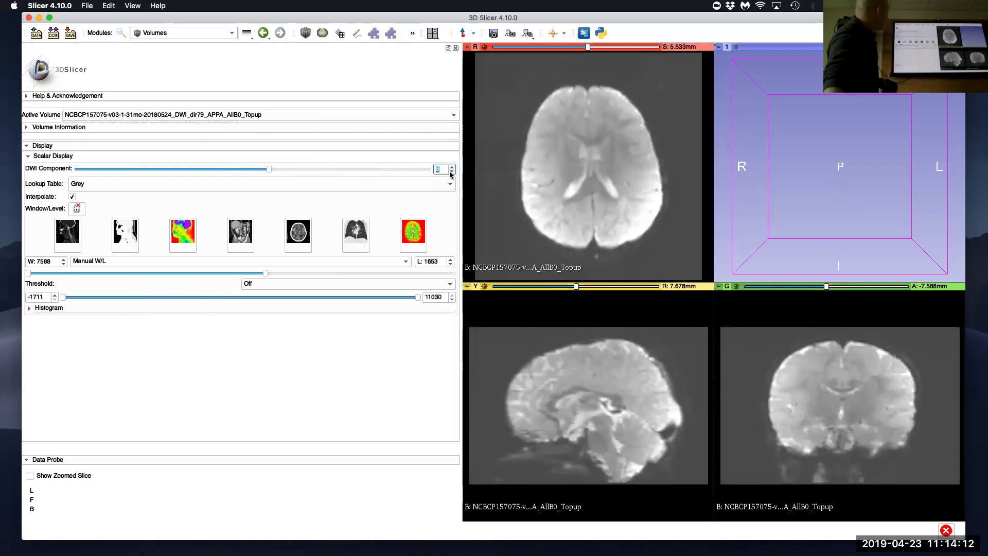
{"action": "left_click", "coordinate": [453, 168]}
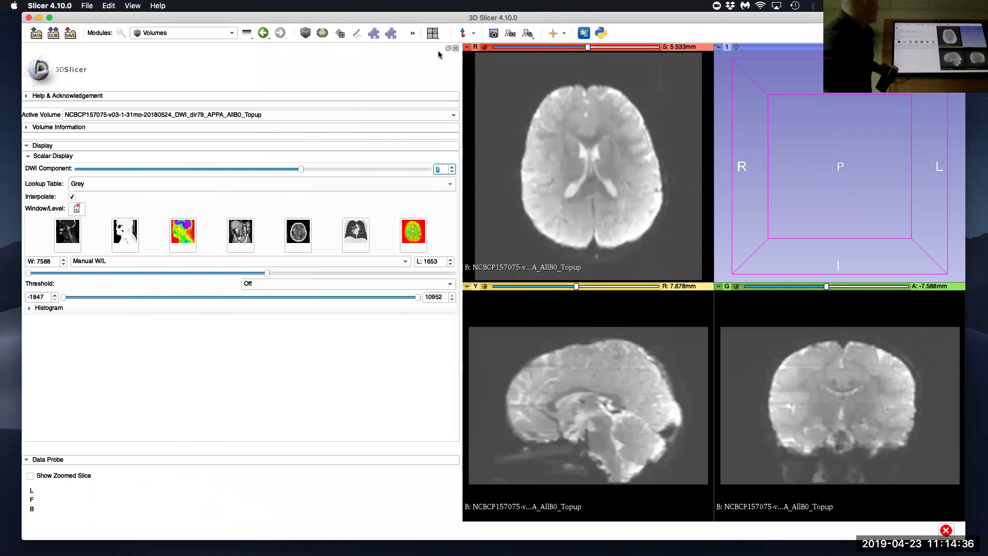
Make the DWI_dir79_APPA_topupEddy_corr_noNeg volume active and show it as the background in all three slice views
{"action": "left_click", "coordinate": [326, 115]}
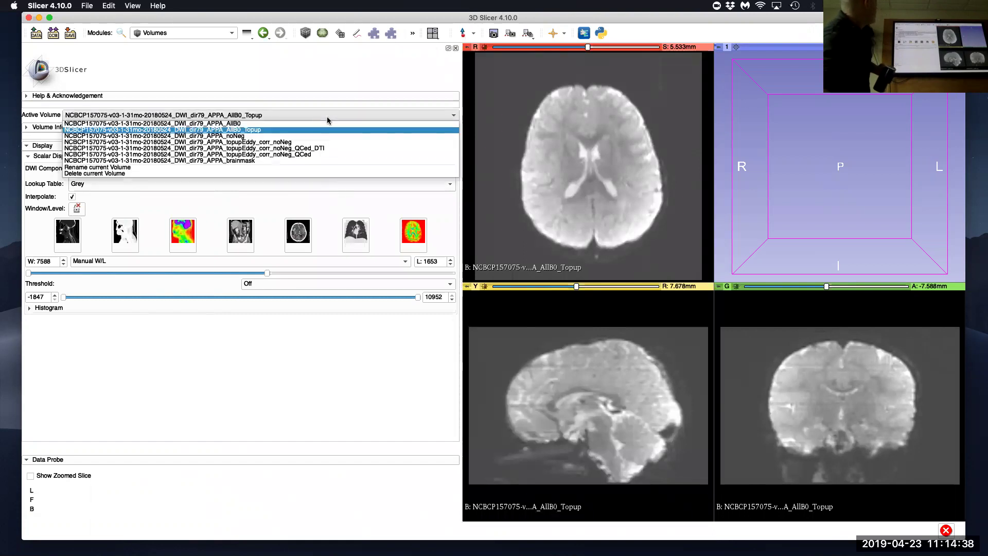
{"action": "left_click", "coordinate": [327, 142]}
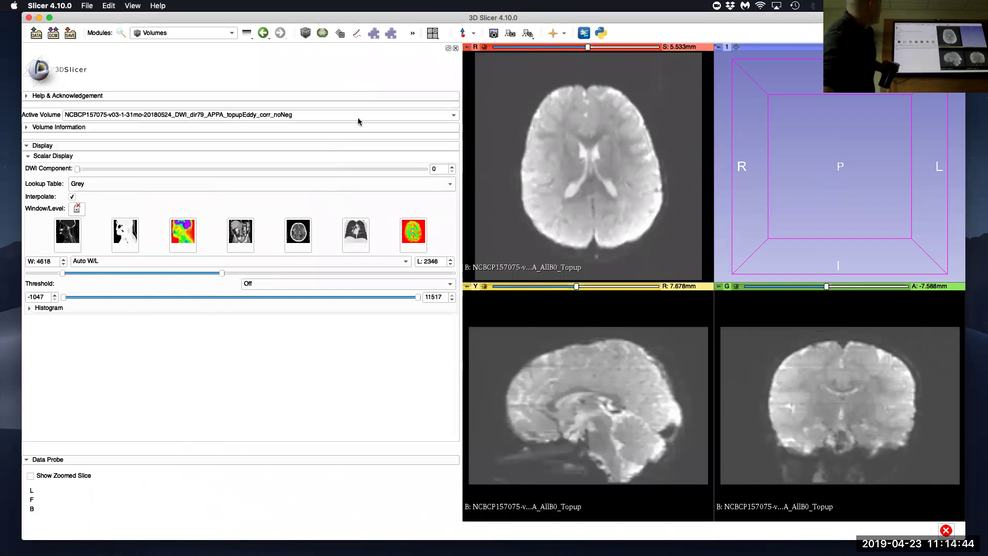
{"action": "left_click", "coordinate": [262, 34]}
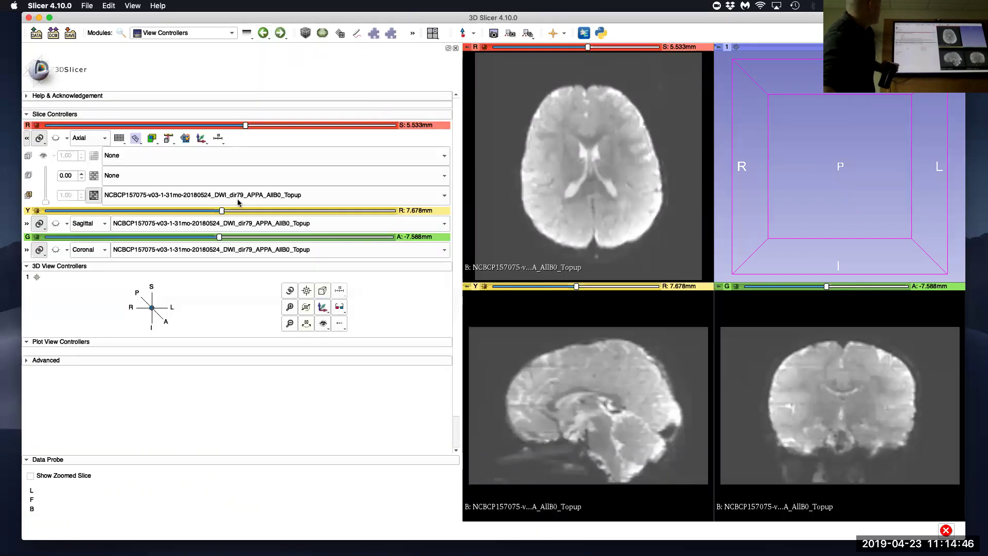
{"action": "left_click", "coordinate": [259, 196]}
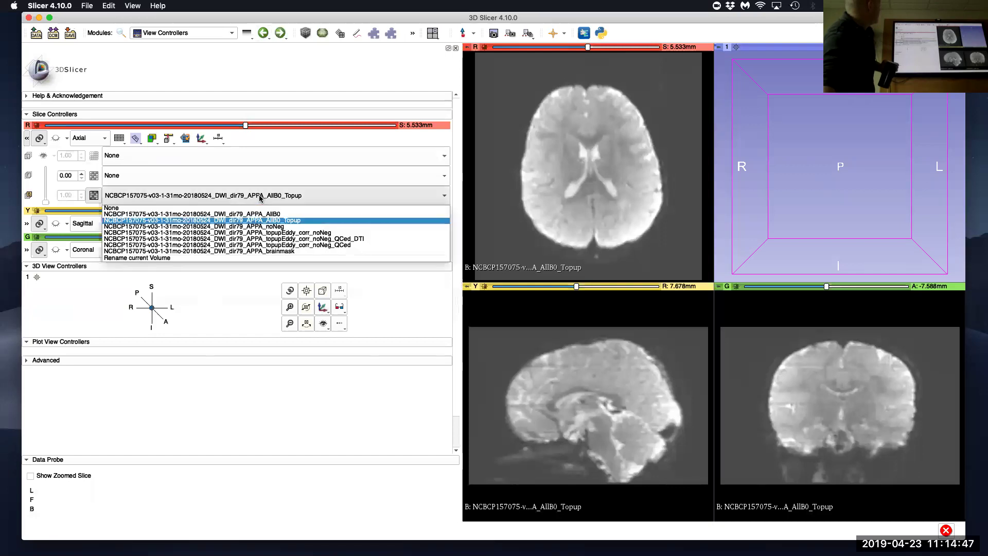
{"action": "left_click", "coordinate": [288, 232]}
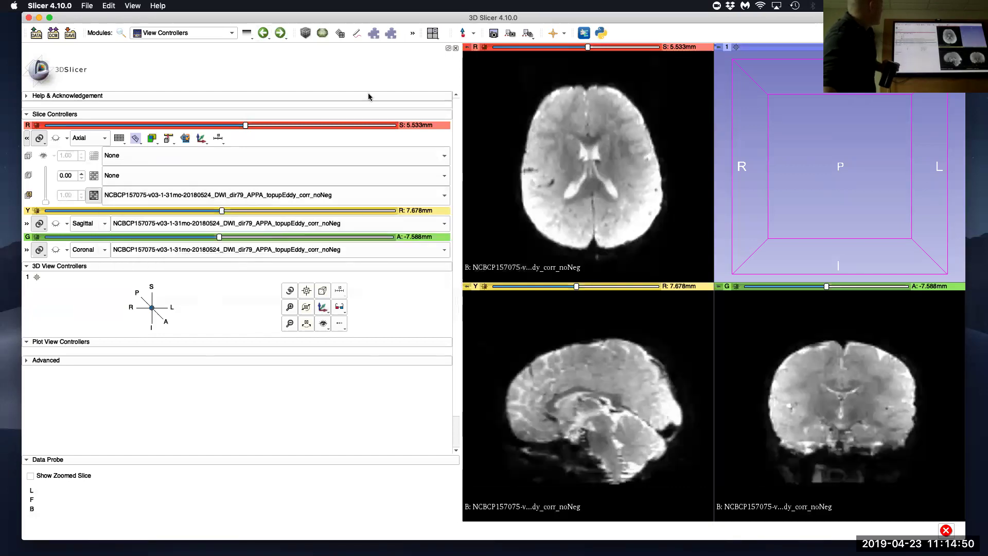
{"action": "left_click", "coordinate": [303, 33]}
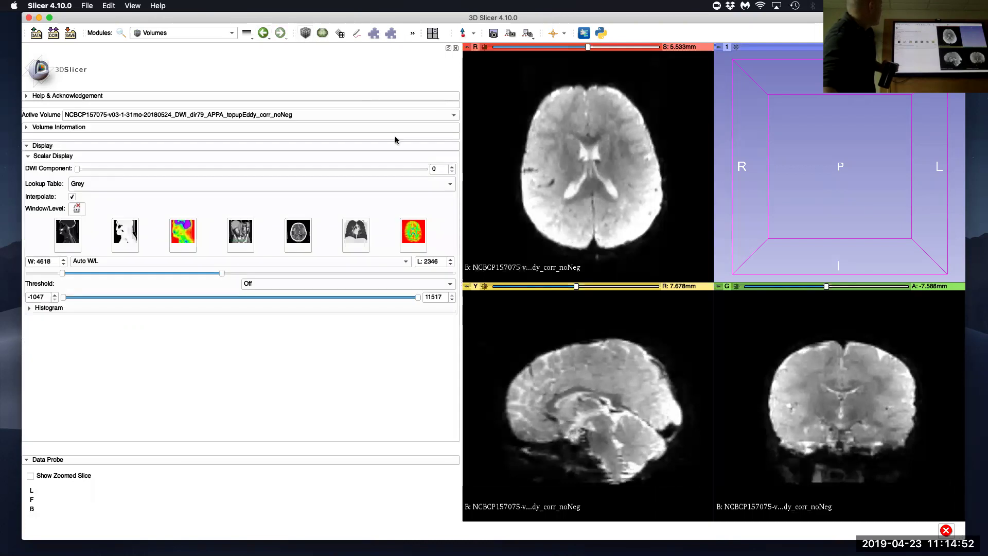
Step through the topupEddy_corr_noNeg volume one gradient at a time from DWI component 0 to 11
{"action": "left_click", "coordinate": [452, 167]}
{"action": "left_click", "coordinate": [452, 167]}
{"action": "left_click", "coordinate": [452, 167]}
{"action": "left_click", "coordinate": [452, 168]}
{"action": "left_click", "coordinate": [451, 167]}
{"action": "left_click", "coordinate": [451, 167]}
{"action": "left_click", "coordinate": [452, 167]}
{"action": "left_click", "coordinate": [452, 167]}
{"action": "left_click", "coordinate": [452, 167]}
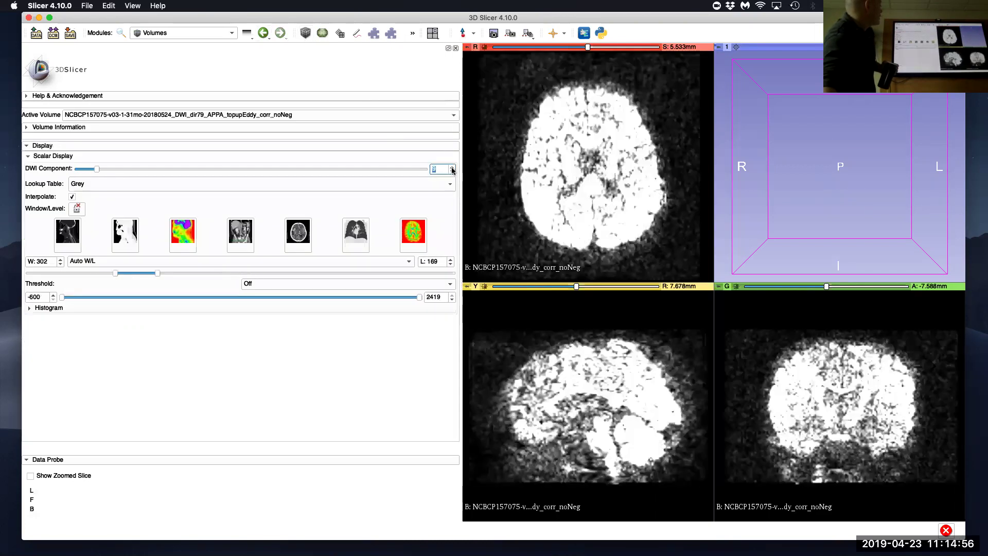
{"action": "left_click", "coordinate": [452, 168]}
{"action": "left_click", "coordinate": [452, 167]}
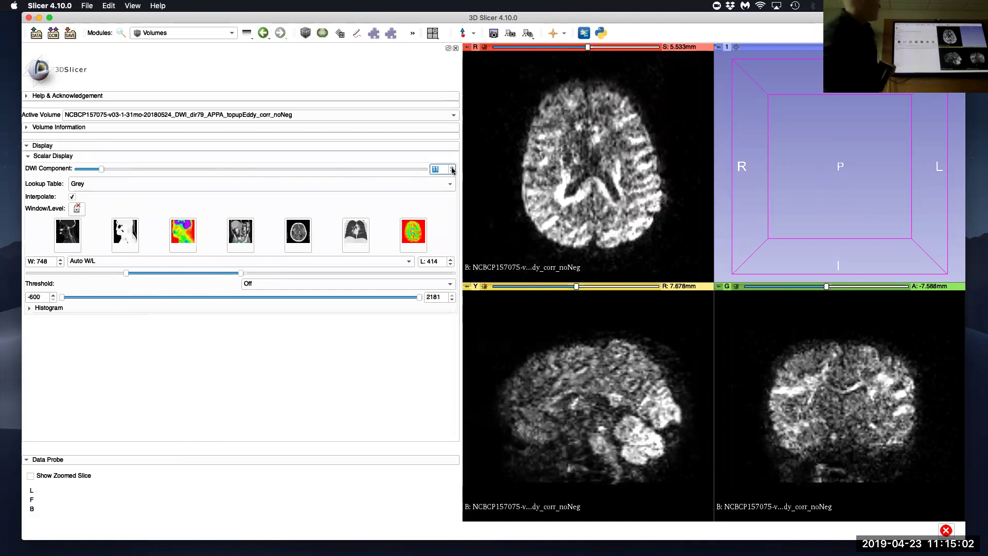
Continue stepping through the eddy-corrected gradients beyond component 11, and jump ahead to DWI component 105
{"action": "left_click", "coordinate": [452, 167]}
{"action": "left_click", "coordinate": [452, 167]}
{"action": "left_click", "coordinate": [452, 167]}
{"action": "left_click", "coordinate": [452, 167]}
{"action": "left_click", "coordinate": [452, 167]}
{"action": "left_click", "coordinate": [452, 167]}
{"action": "left_click", "coordinate": [452, 168]}
{"action": "left_click", "coordinate": [452, 167]}
{"action": "left_click", "coordinate": [452, 167]}
{"action": "left_click", "coordinate": [452, 167]}
{"action": "left_click", "coordinate": [451, 167]}
{"action": "left_click", "coordinate": [452, 167]}
{"action": "left_click", "coordinate": [452, 167]}
{"action": "left_click", "coordinate": [452, 167]}
{"action": "left_click", "coordinate": [451, 167]}
{"action": "left_click", "coordinate": [452, 167]}
{"action": "left_click", "coordinate": [452, 167]}
{"action": "left_click_drag", "start_coordinate": [141, 170], "coordinate": [309, 167]}
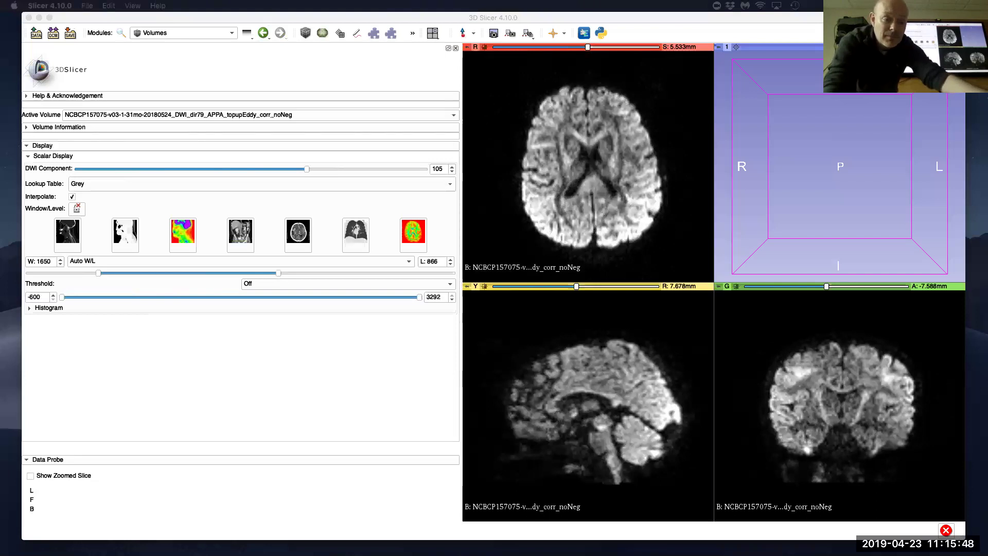
Switch to the topupEddy_corr_noNeg_QCReport.txt file in TextEdit and read the slice-wise check artifacts down to the interlace-wise checking section
{"action": "left_click_drag", "start_coordinate": [978, 216], "coordinate": [363, 39]}
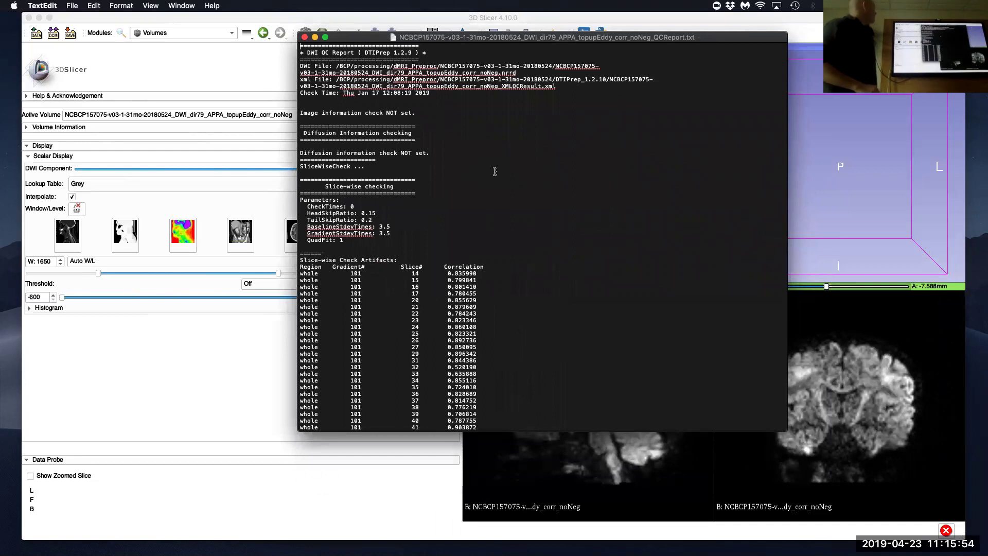
{"action": "scroll", "coordinate": [495, 171], "scroll_direction": "down", "scroll_amount": 6}
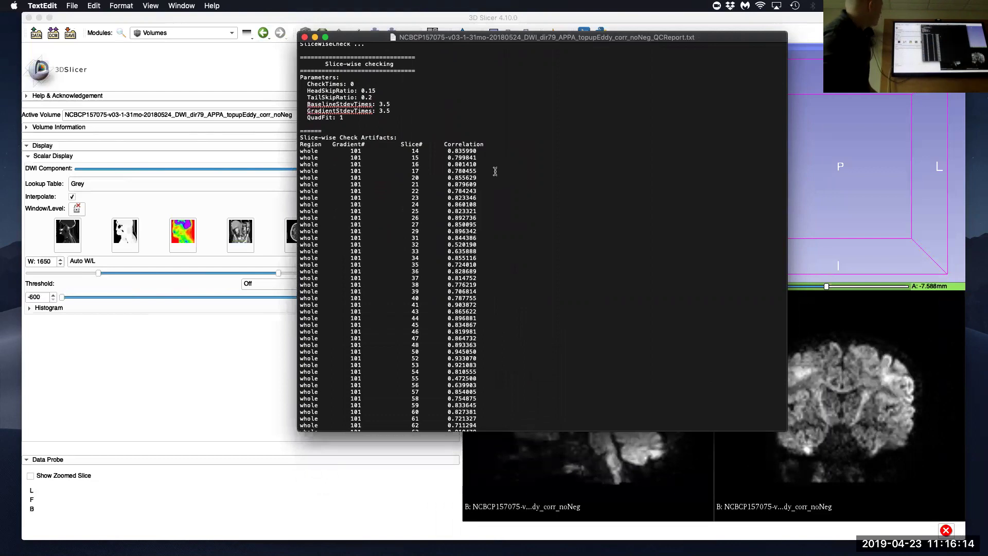
{"action": "scroll", "coordinate": [495, 171], "scroll_direction": "down", "scroll_amount": 10}
{"action": "scroll", "coordinate": [494, 171], "scroll_direction": "down", "scroll_amount": 3}
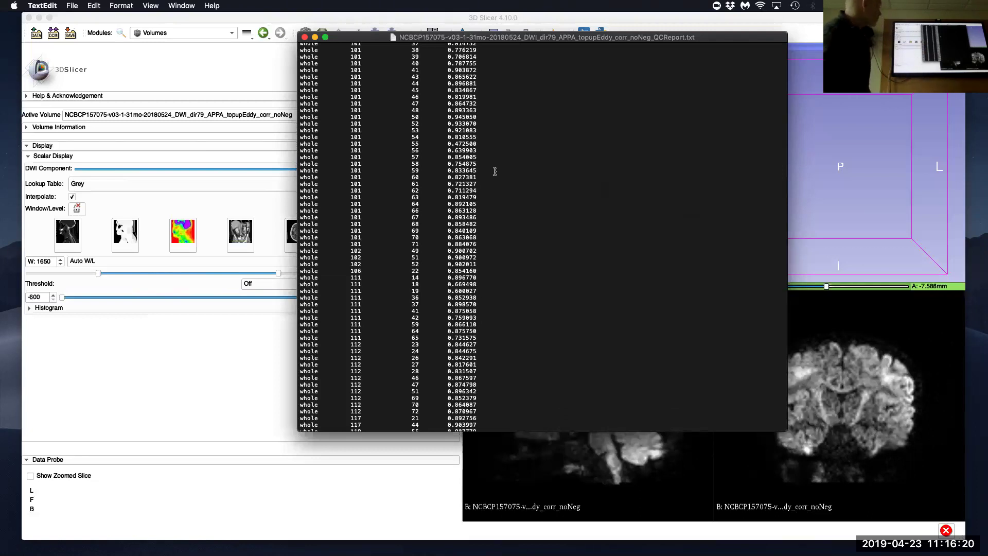
{"action": "scroll", "coordinate": [495, 172], "scroll_direction": "down", "scroll_amount": 10}
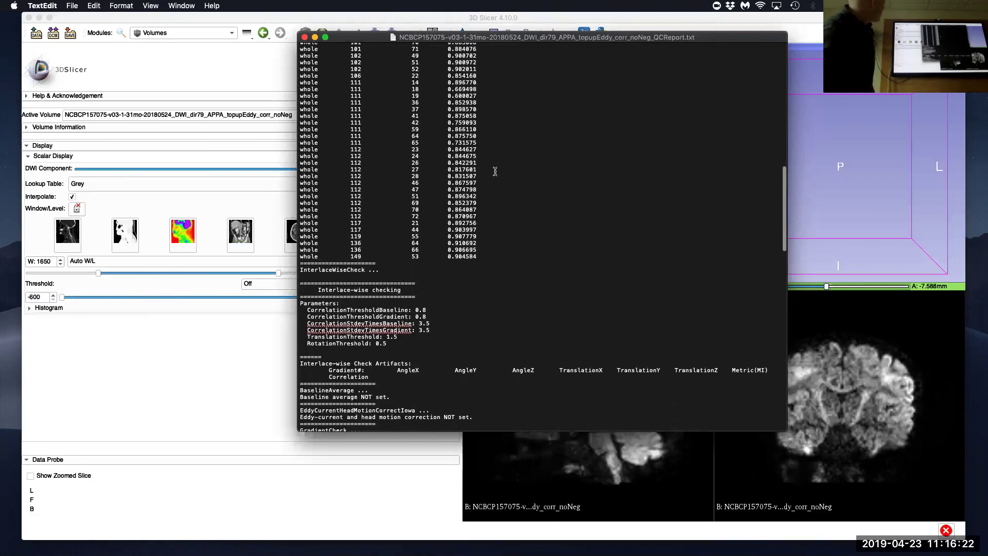
Return to 3D Slicer, display DWI component 101 of the eddy-corrected volume and step on to component 106
{"action": "left_click", "coordinate": [215, 412]}
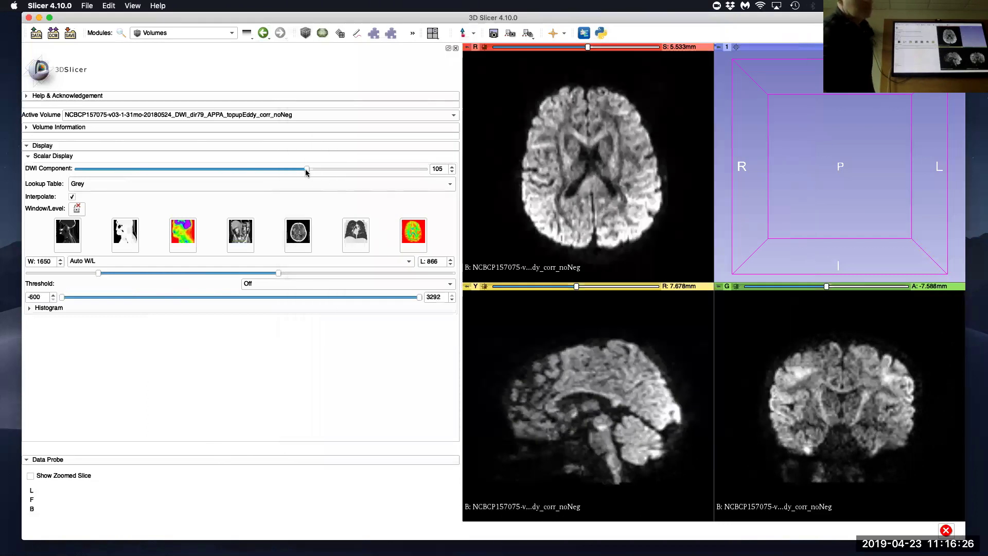
{"action": "mouse_move", "coordinate": [306, 171]}
{"action": "left_mouse_down"}
{"action": "mouse_move", "coordinate": [317, 172]}
{"action": "mouse_move", "coordinate": [297, 171]}
{"action": "left_mouse_up"}
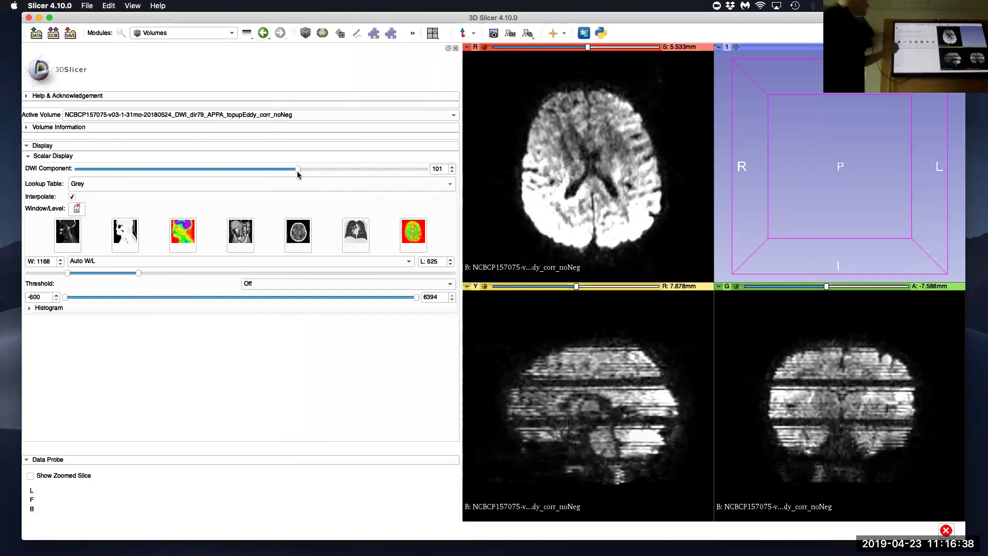
{"action": "left_click", "coordinate": [452, 167]}
{"action": "left_click", "coordinate": [451, 167]}
{"action": "left_click", "coordinate": [451, 167]}
{"action": "left_click", "coordinate": [451, 167]}
{"action": "left_click", "coordinate": [451, 168]}
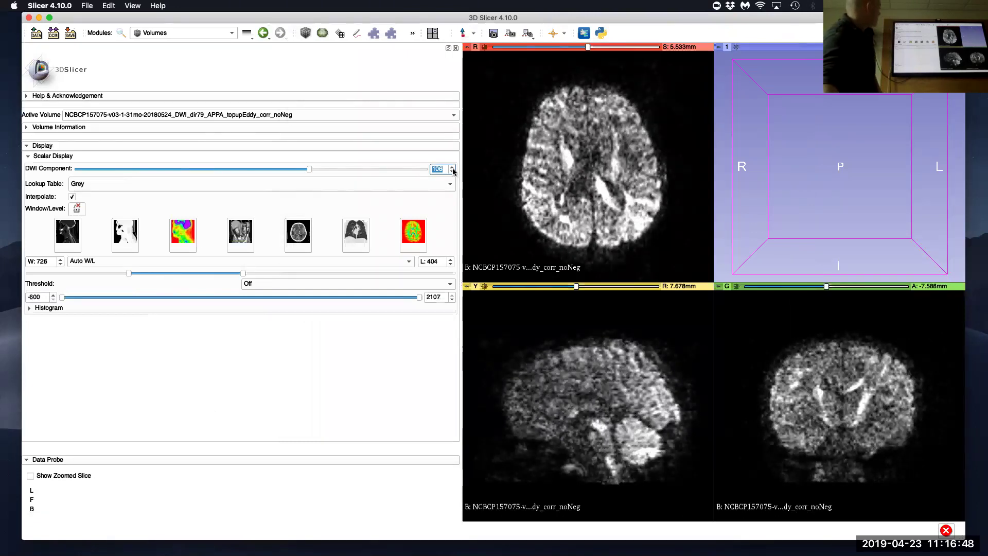
Step further through the eddy-corrected gradients from component 106 to component 111
{"action": "left_click", "coordinate": [451, 167]}
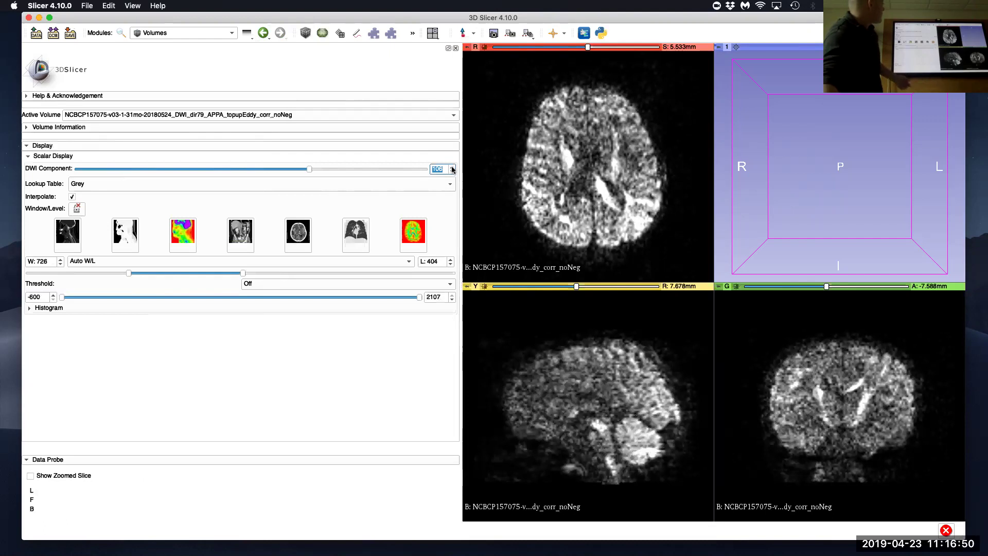
{"action": "left_click", "coordinate": [451, 168]}
{"action": "left_click", "coordinate": [452, 168]}
{"action": "left_click", "coordinate": [452, 167]}
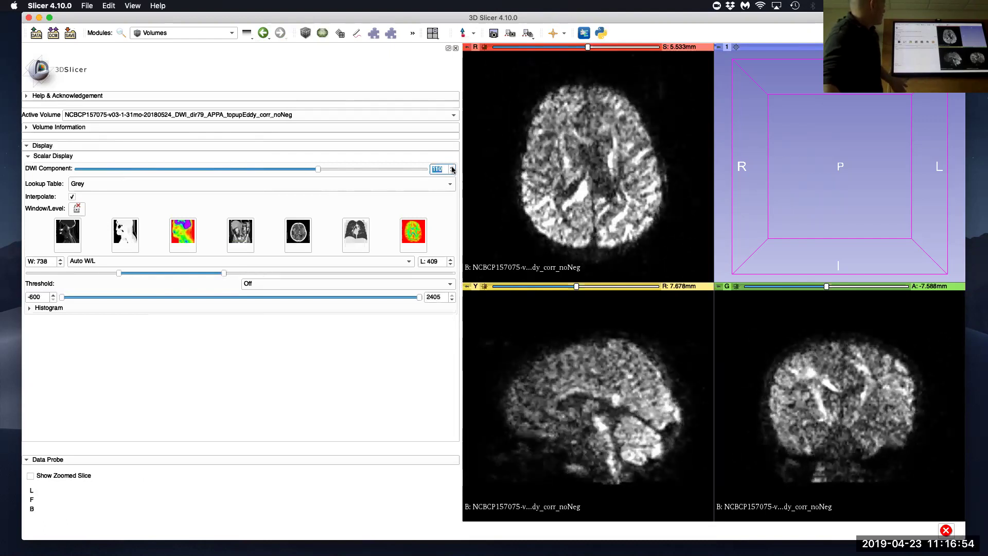
{"action": "left_click", "coordinate": [452, 167]}
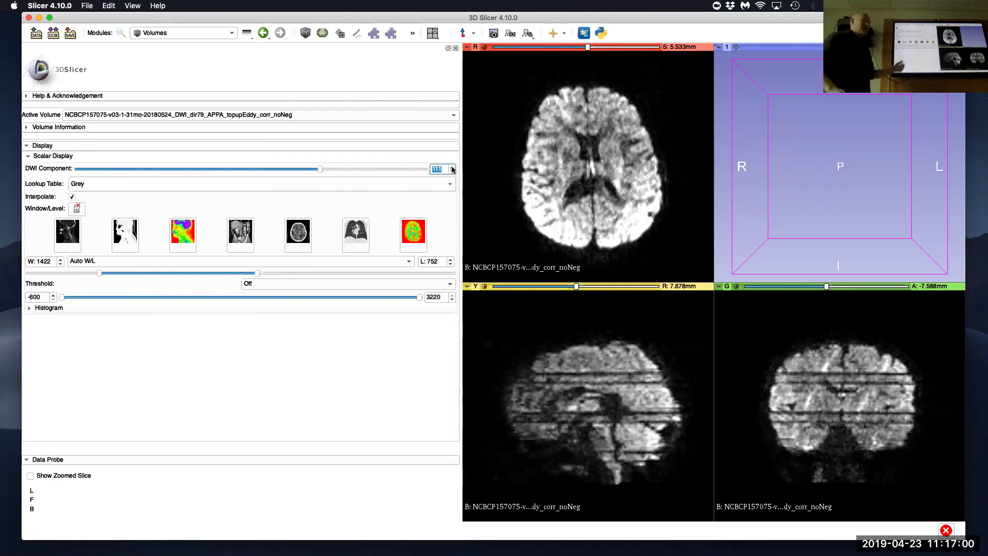
Go back to DWI component 101 and step through the neighbouring gradients again up to component 106
{"action": "left_click", "coordinate": [319, 170]}
{"action": "left_click_drag", "start_coordinate": [320, 169], "coordinate": [298, 171]}
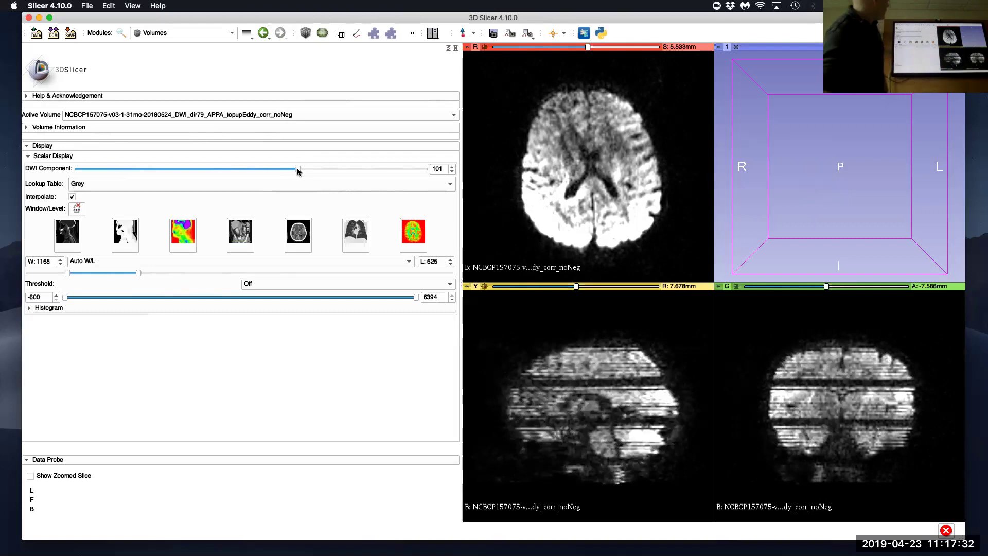
{"action": "left_click", "coordinate": [452, 167]}
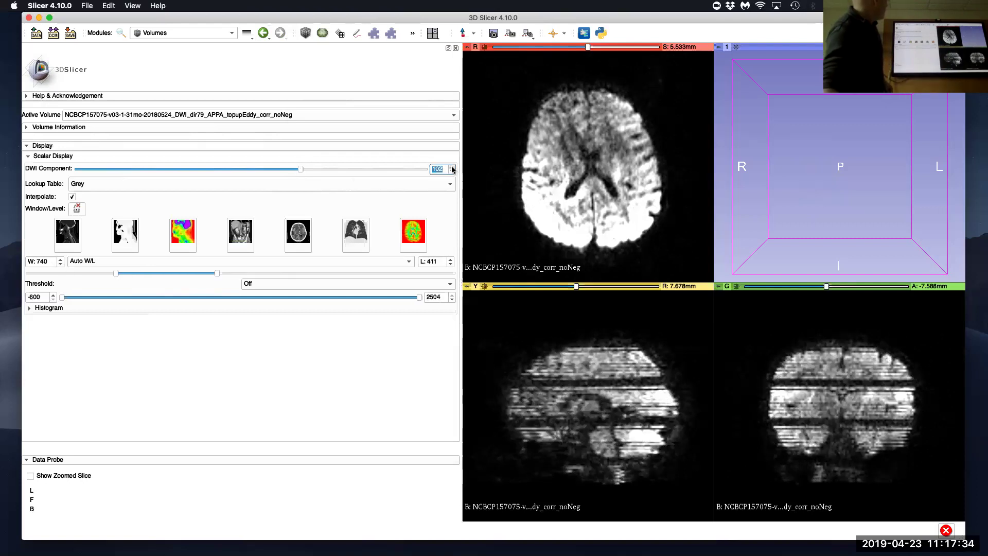
{"action": "left_click", "coordinate": [452, 167]}
{"action": "left_click", "coordinate": [453, 167]}
{"action": "left_click", "coordinate": [452, 167]}
{"action": "left_click", "coordinate": [452, 166]}
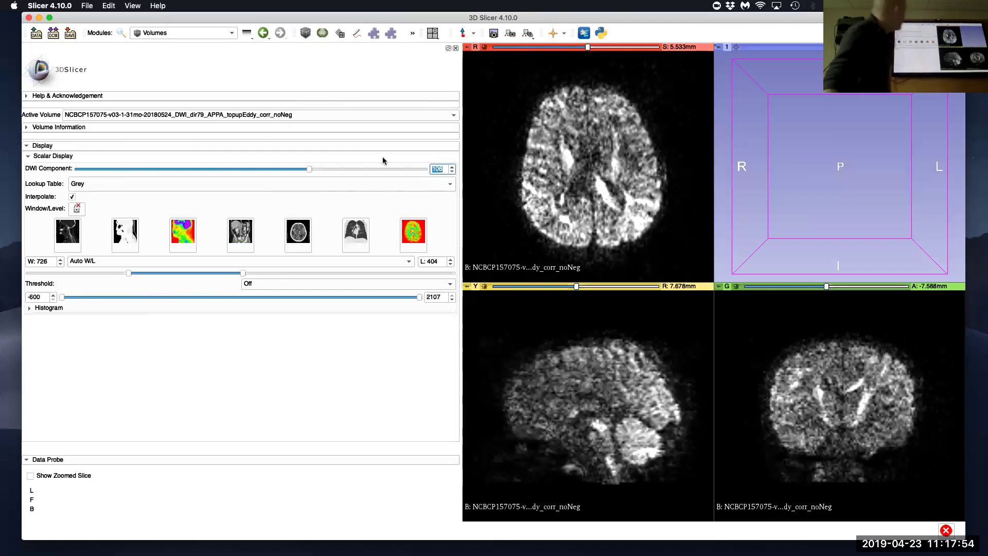
Make the DWI_dir79_APPA_topupEddy_corr_noNeg_QCed volume active and show it as the background in all three slice views
{"action": "left_click", "coordinate": [299, 114]}
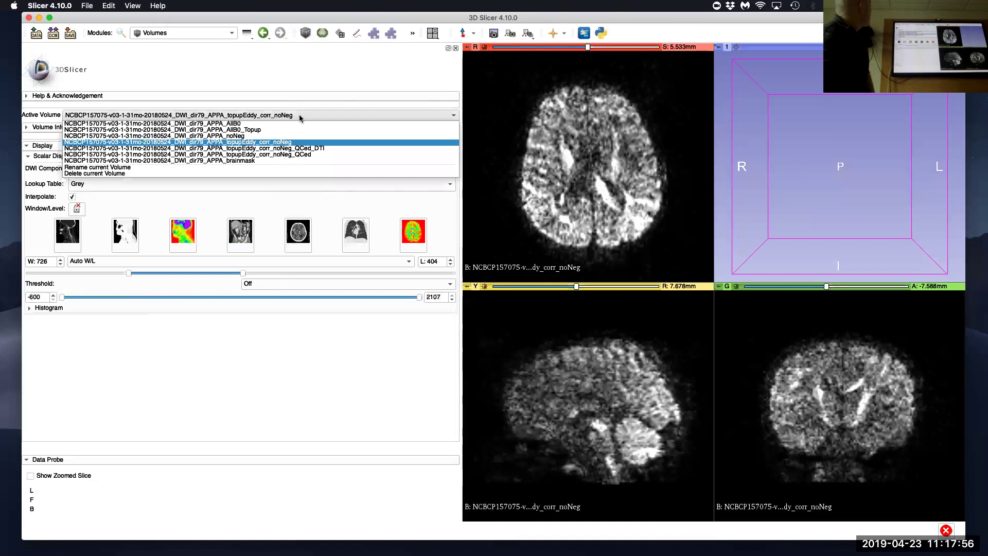
{"action": "left_click", "coordinate": [307, 154]}
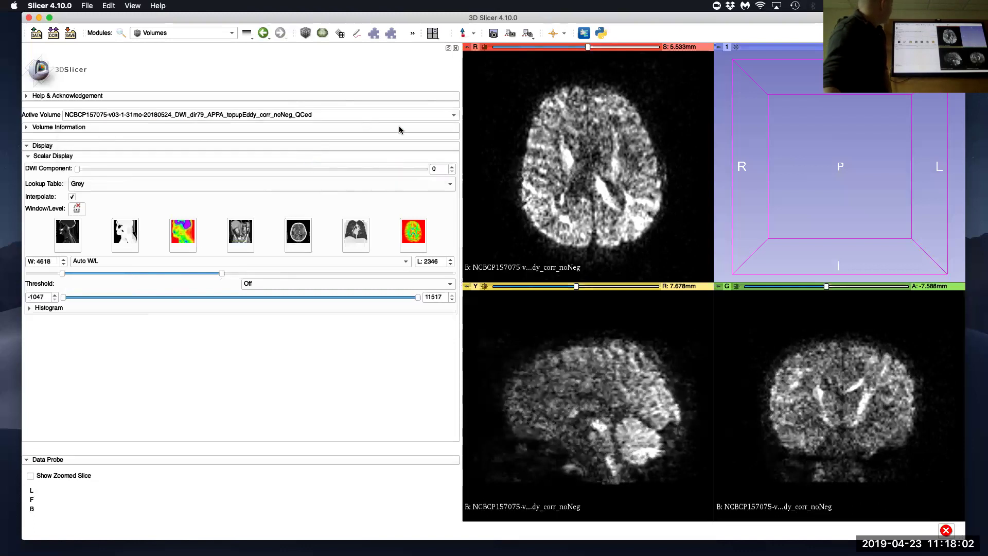
{"action": "left_click", "coordinate": [263, 33]}
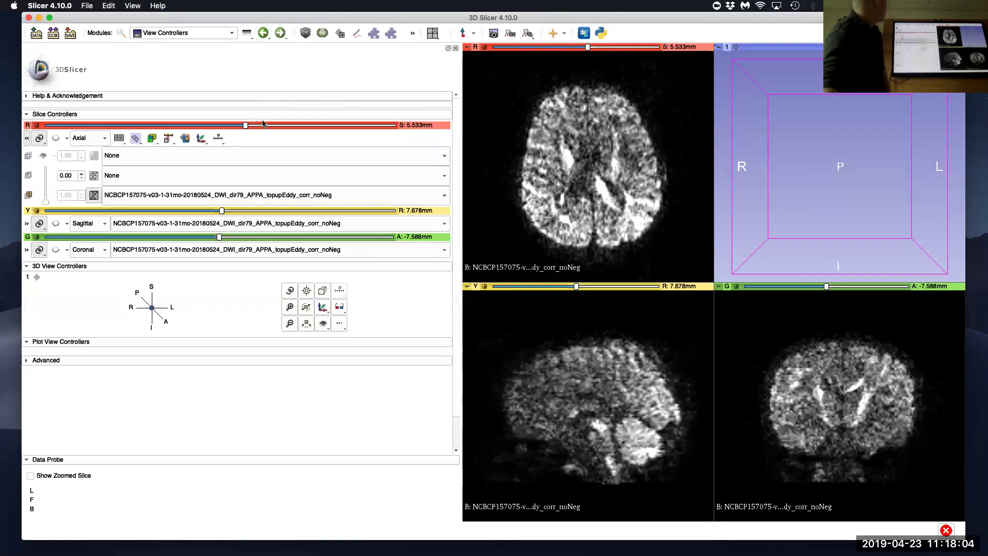
{"action": "left_click", "coordinate": [289, 200]}
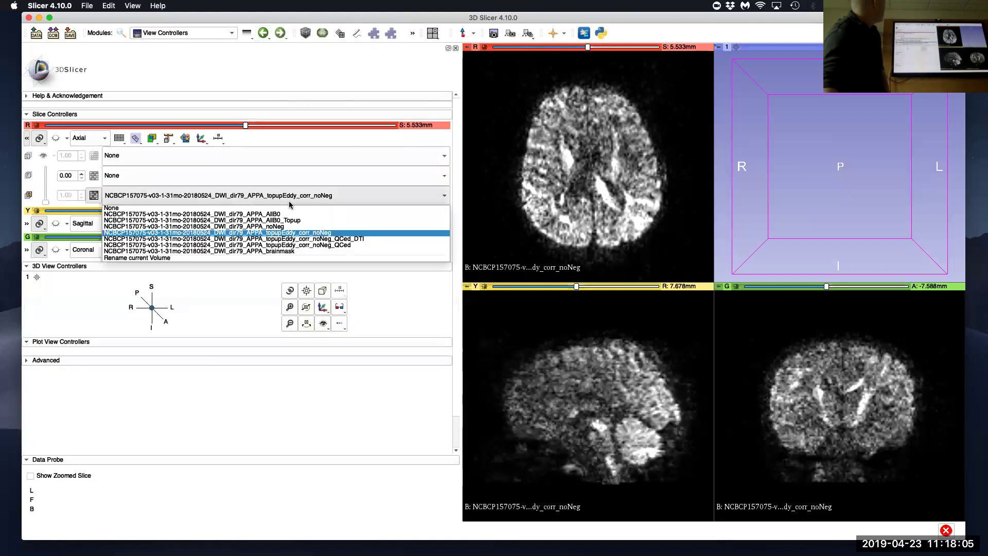
{"action": "left_click", "coordinate": [312, 246]}
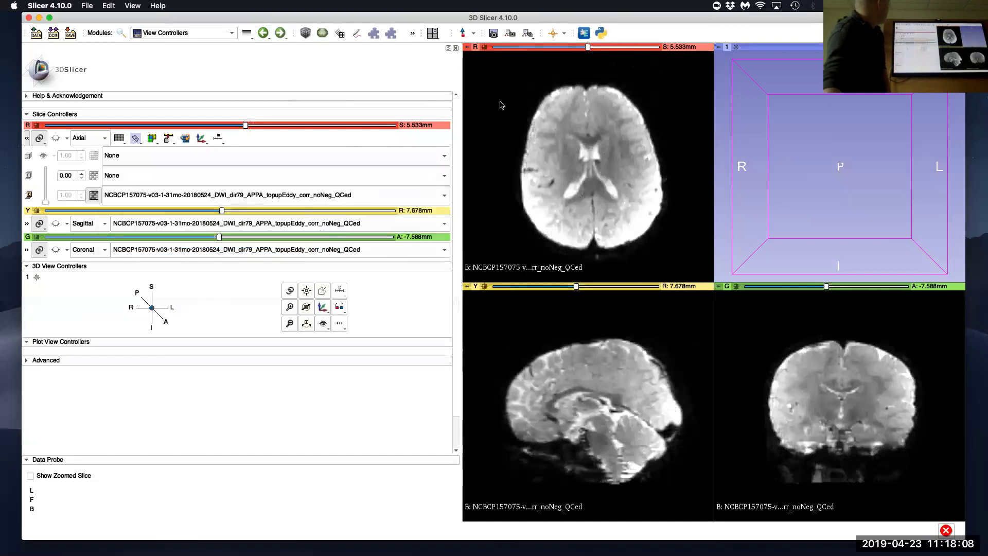
{"action": "left_click", "coordinate": [305, 33]}
Move the QCed volume to DWI component 104 and step back and forth through nearby gradients, finishing on component 101
{"action": "left_click_drag", "start_coordinate": [77, 168], "coordinate": [251, 169]}
{"action": "left_click_drag", "start_coordinate": [312, 170], "coordinate": [319, 177]}
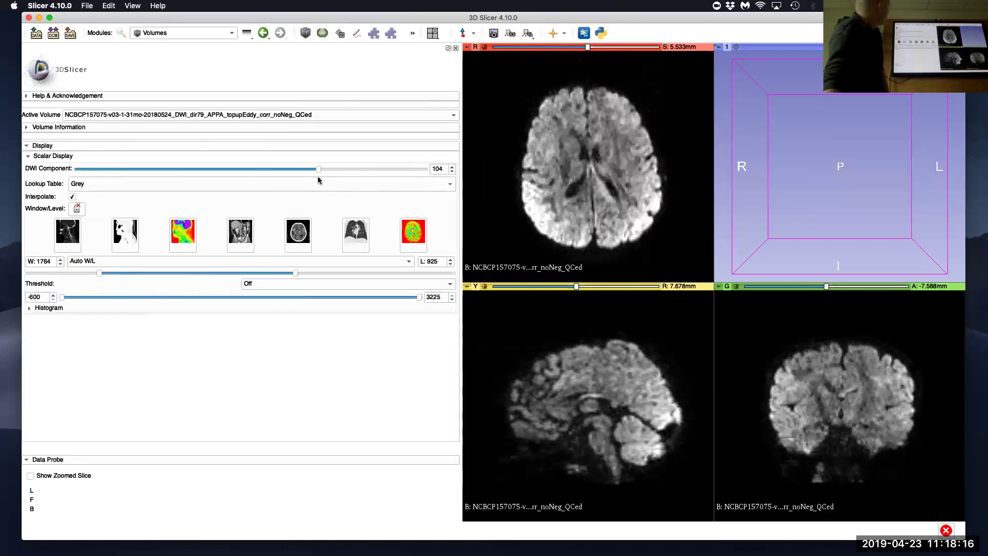
{"action": "left_click", "coordinate": [452, 172]}
{"action": "left_click", "coordinate": [453, 172]}
{"action": "left_click", "coordinate": [452, 171]}
{"action": "left_click", "coordinate": [453, 172]}
{"action": "left_click", "coordinate": [452, 172]}
{"action": "left_click", "coordinate": [452, 166]}
{"action": "left_click", "coordinate": [452, 166]}
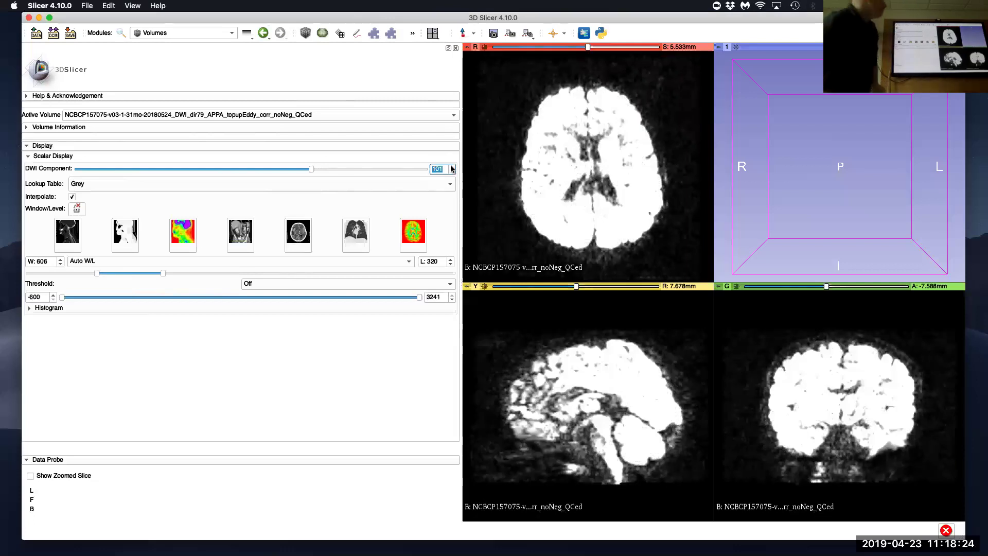
Make the DWI_dir79_APPA_topupEddy_corr_noNeg_QCed_DTI volume active and show it as the background in all three slice views
{"action": "left_click", "coordinate": [296, 114]}
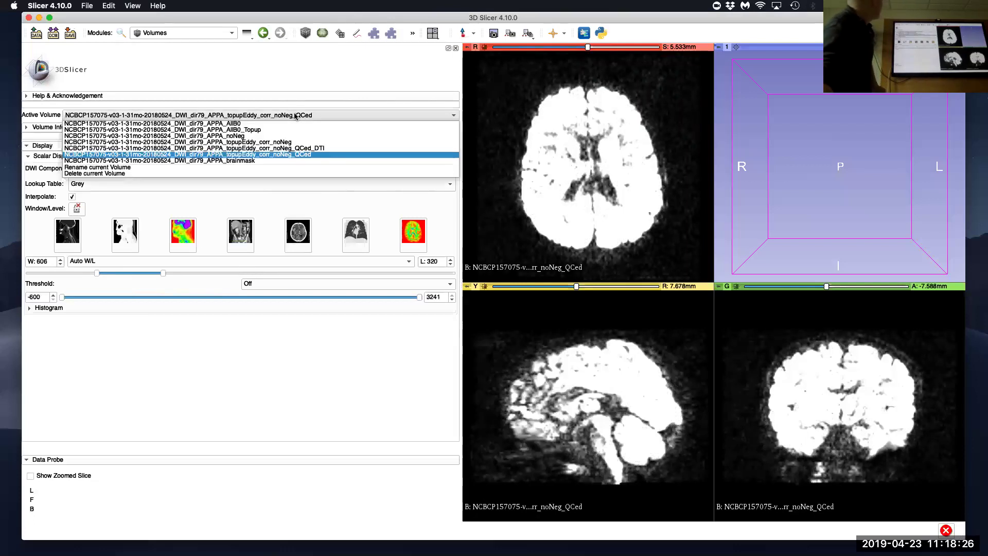
{"action": "left_click", "coordinate": [295, 148]}
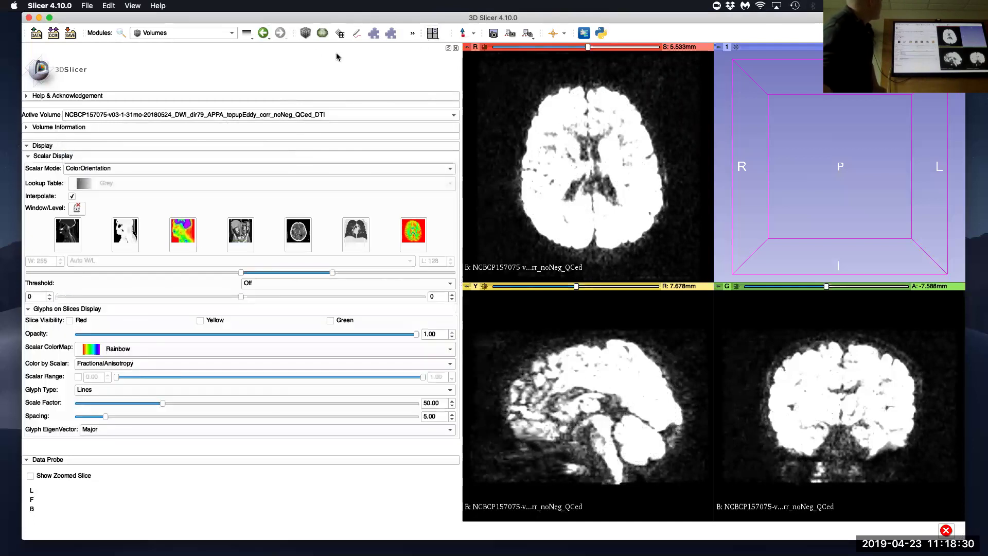
{"action": "left_click", "coordinate": [264, 34]}
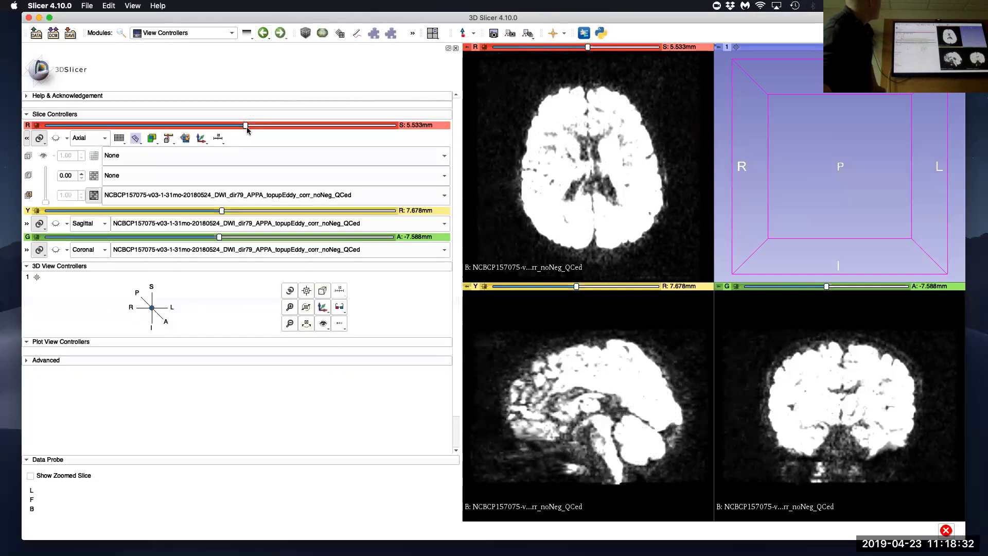
{"action": "left_click", "coordinate": [258, 203]}
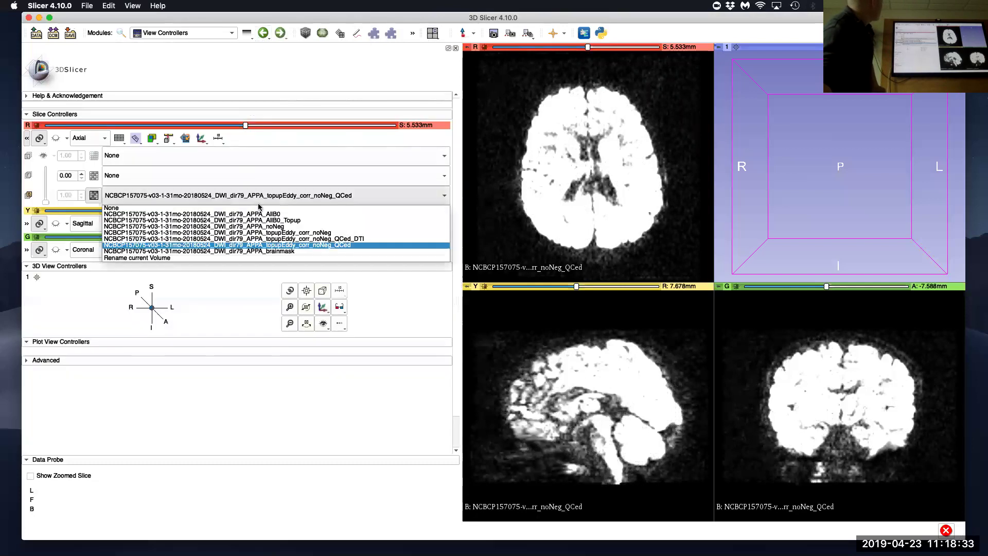
{"action": "left_click", "coordinate": [283, 239]}
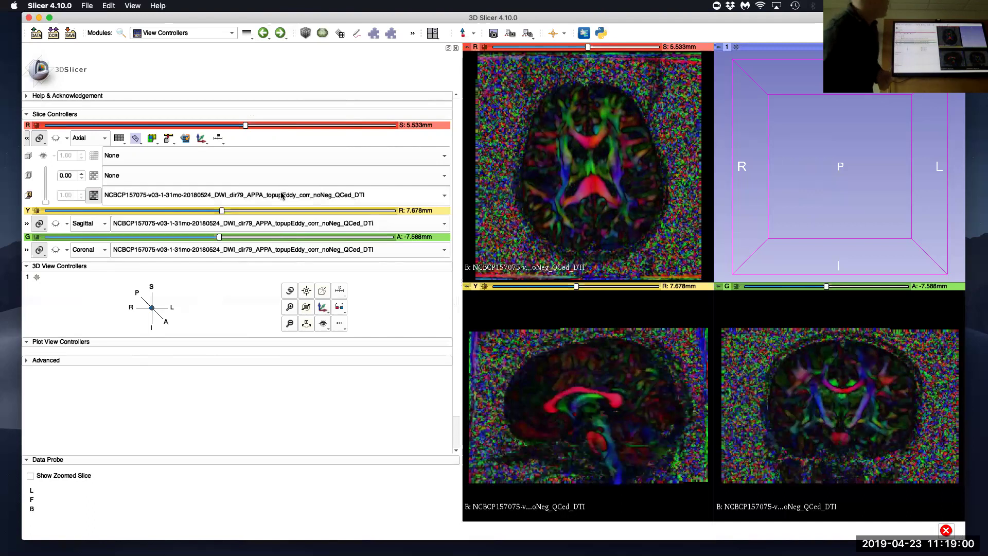
Place two fiducials in the sagittal view, one at the front end and one at the rear end of the corpus callosum
{"action": "left_click", "coordinate": [462, 34]}
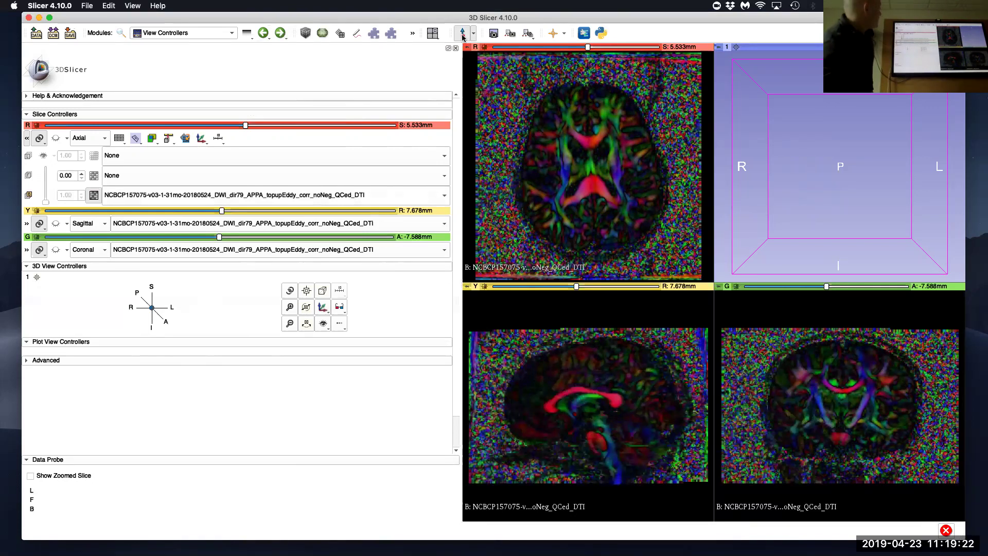
{"action": "left_click", "coordinate": [549, 407]}
{"action": "left_click", "coordinate": [463, 34]}
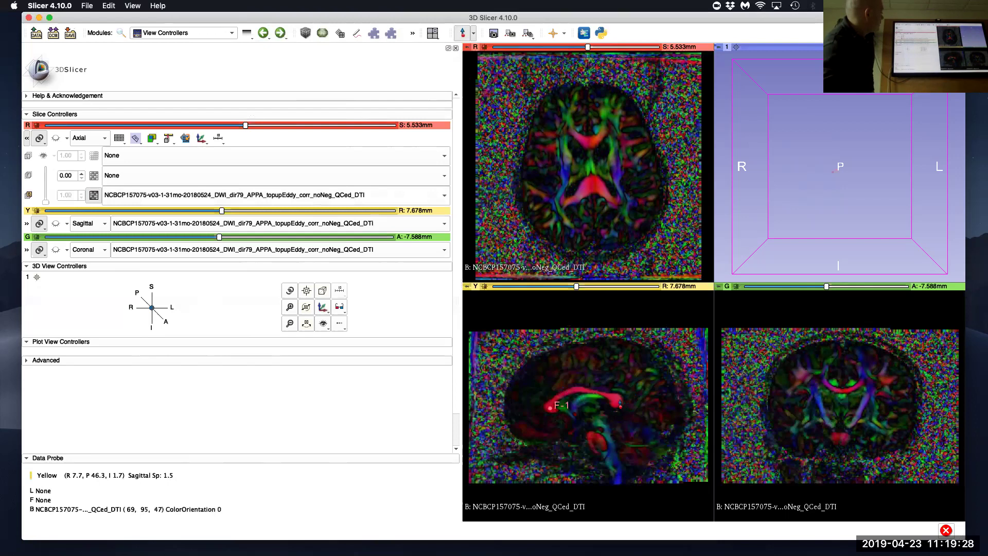
{"action": "left_click", "coordinate": [617, 401]}
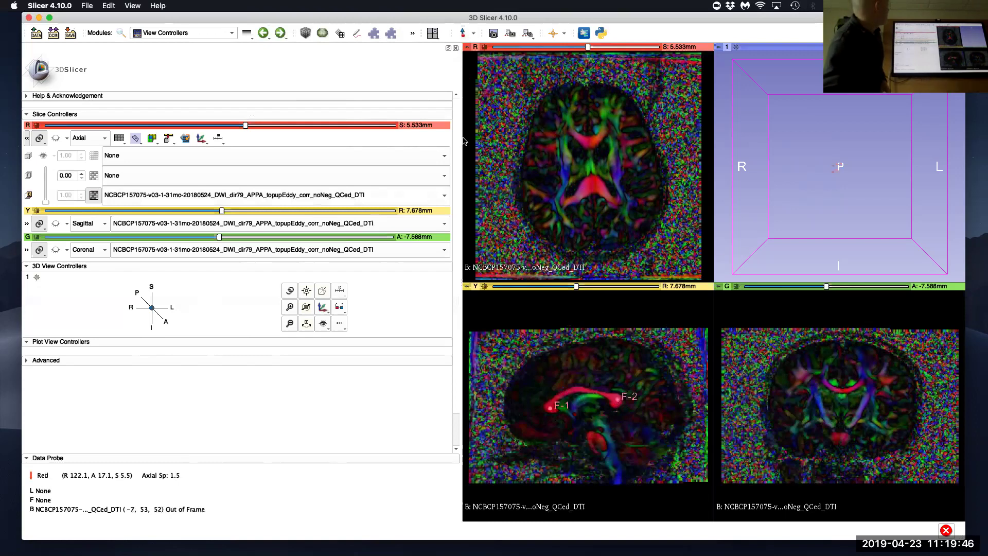
Place two fiducials in the coronal view, one just above and one just below the corpus callosum
{"action": "left_click", "coordinate": [462, 34]}
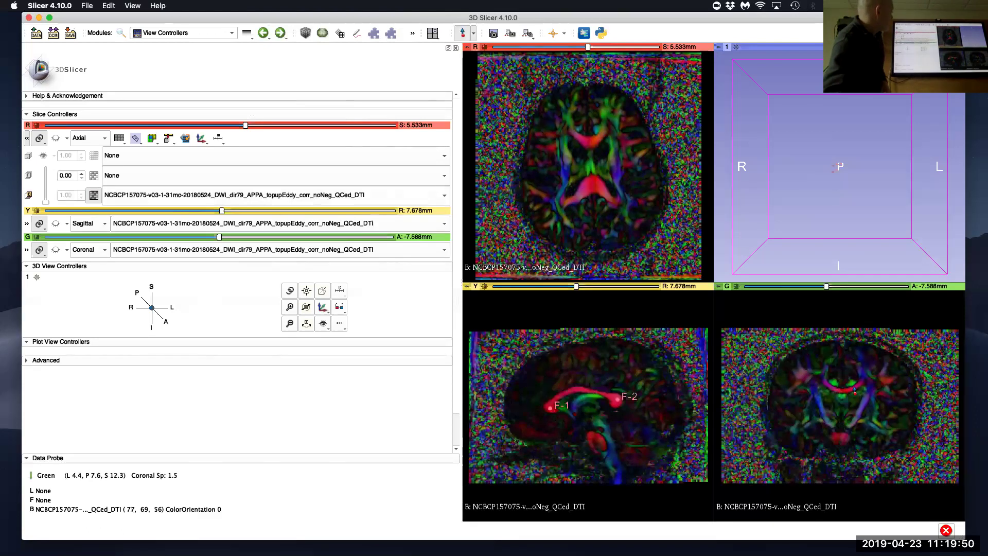
{"action": "left_click", "coordinate": [852, 383]}
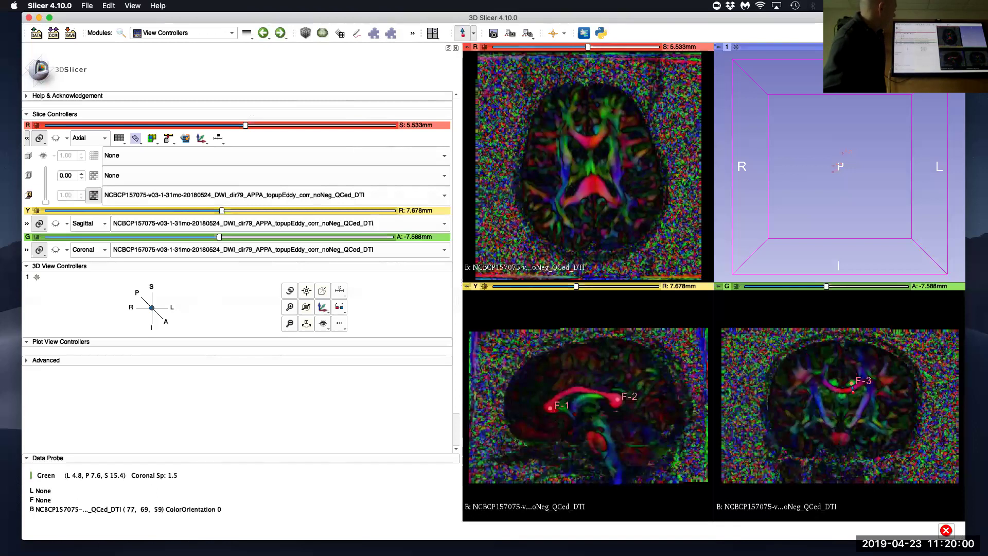
{"action": "left_click", "coordinate": [842, 397]}
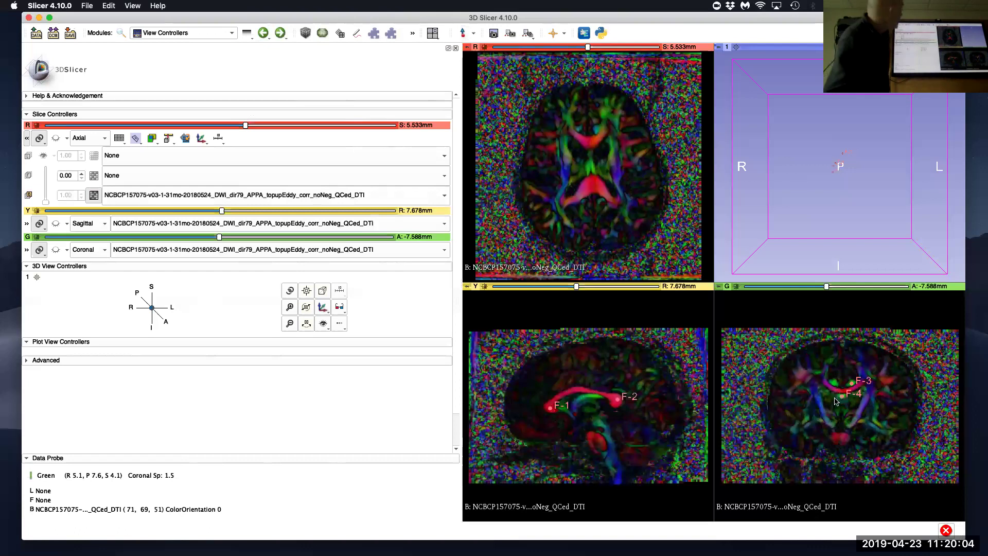
Place one fiducial on the axial slice at S -27.467 mm and another near the brainstem on the coronal slice at A -13.588 mm
{"action": "left_click_drag", "start_coordinate": [581, 46], "coordinate": [548, 49]}
{"action": "left_click", "coordinate": [468, 34]}
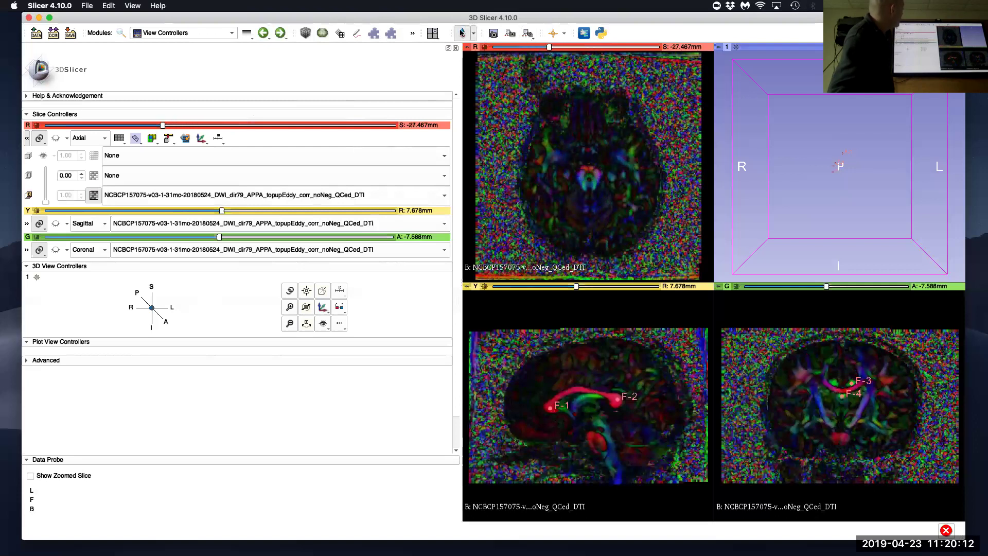
{"action": "left_click", "coordinate": [560, 156]}
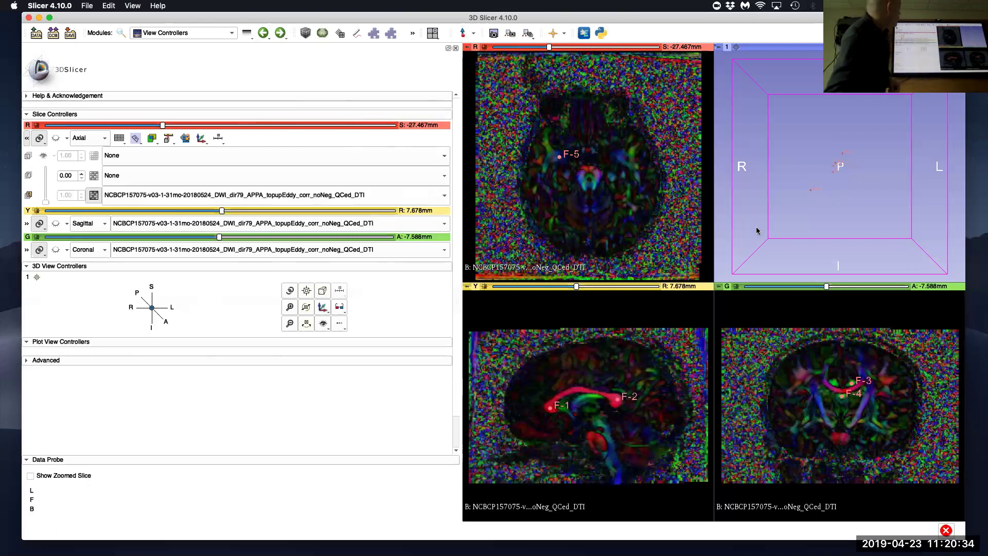
{"action": "left_click_drag", "start_coordinate": [827, 289], "coordinate": [822, 288]}
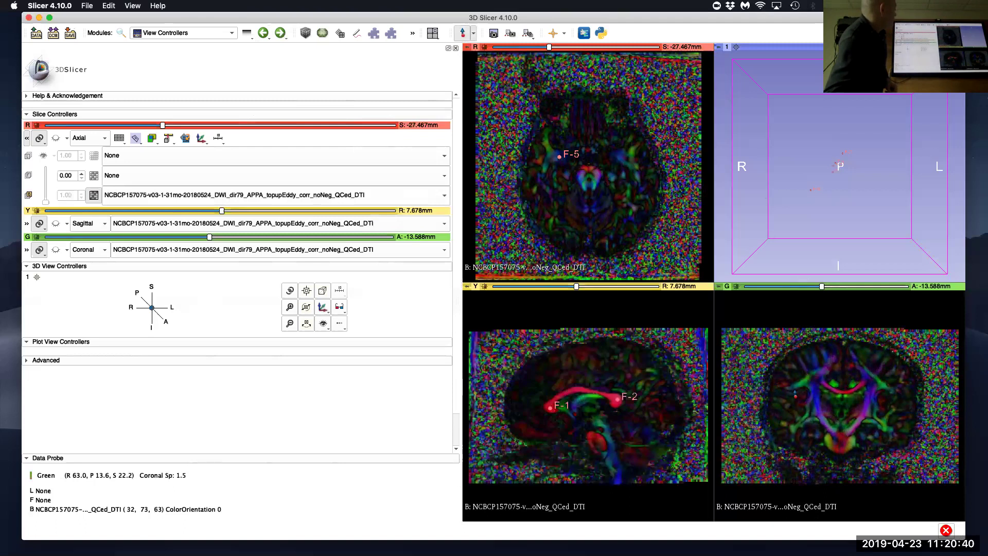
{"action": "left_click", "coordinate": [829, 426]}
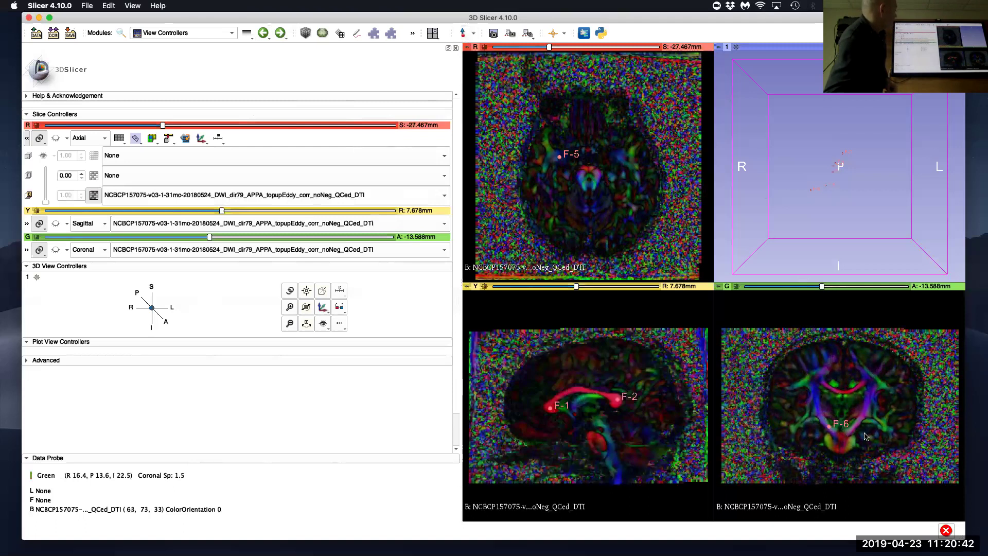
Open the Tractography Seeding module and lower the seeding threshold to 0.10 and the stopping threshold to 0.12
{"action": "left_click", "coordinate": [390, 33]}
{"action": "left_click", "coordinate": [200, 33]}
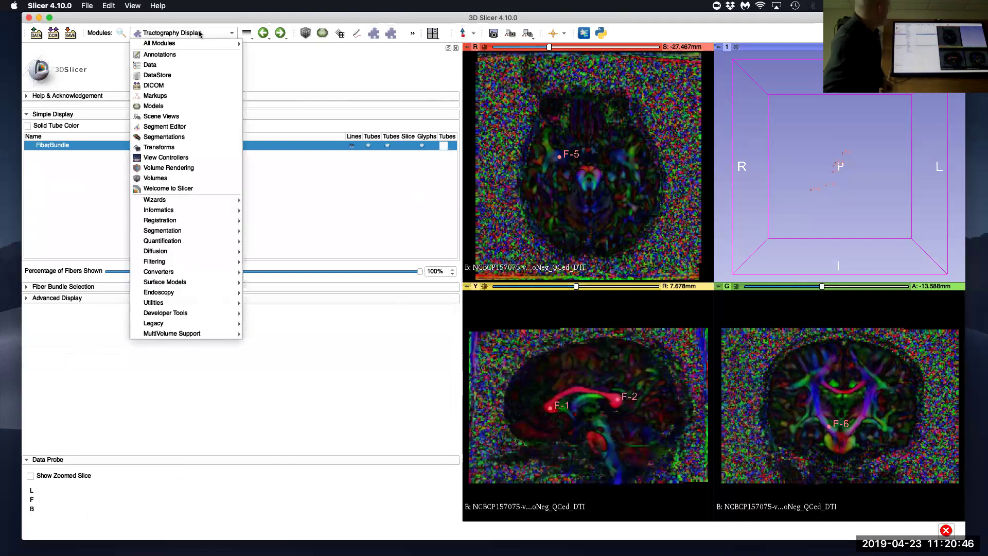
{"action": "mouse_move", "coordinate": [226, 252]}
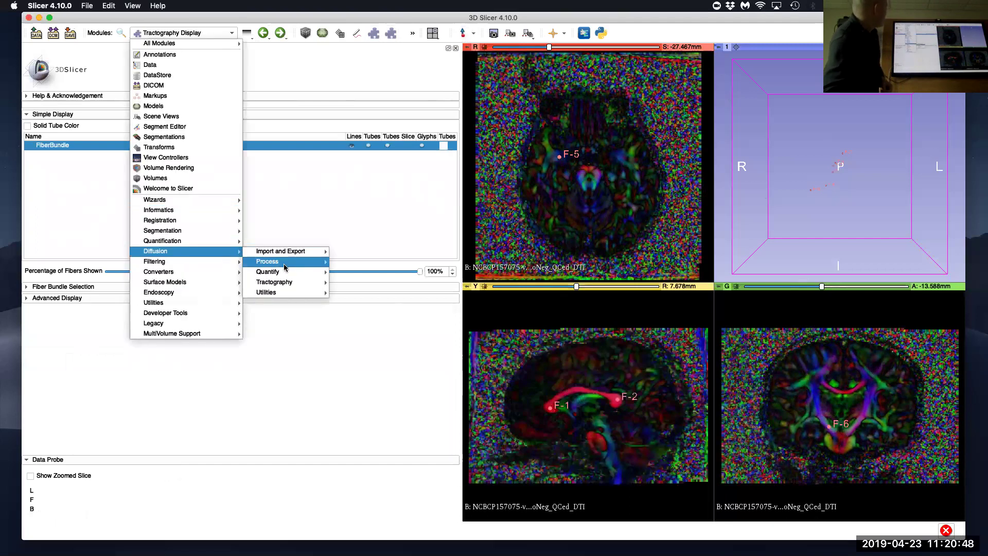
{"action": "mouse_move", "coordinate": [285, 282]}
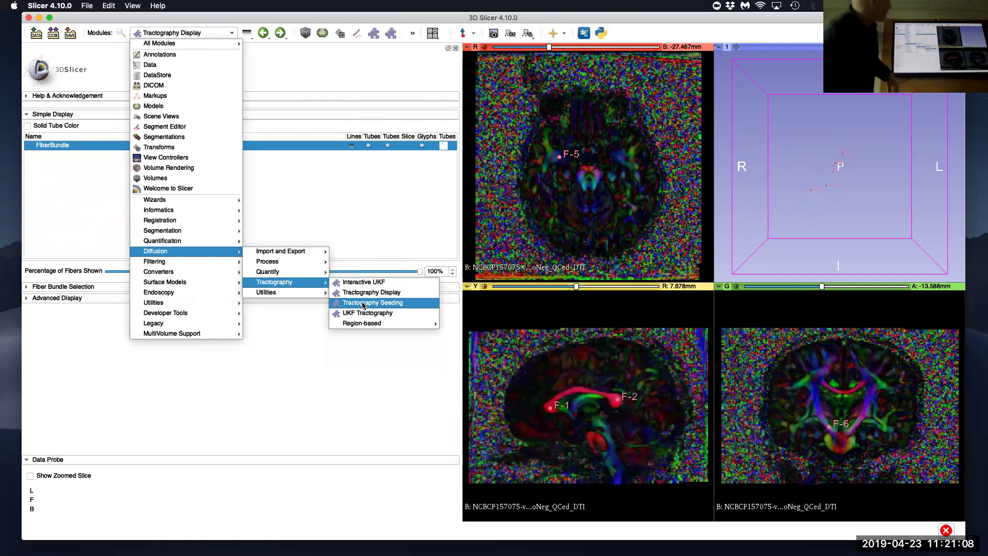
{"action": "left_click", "coordinate": [364, 304]}
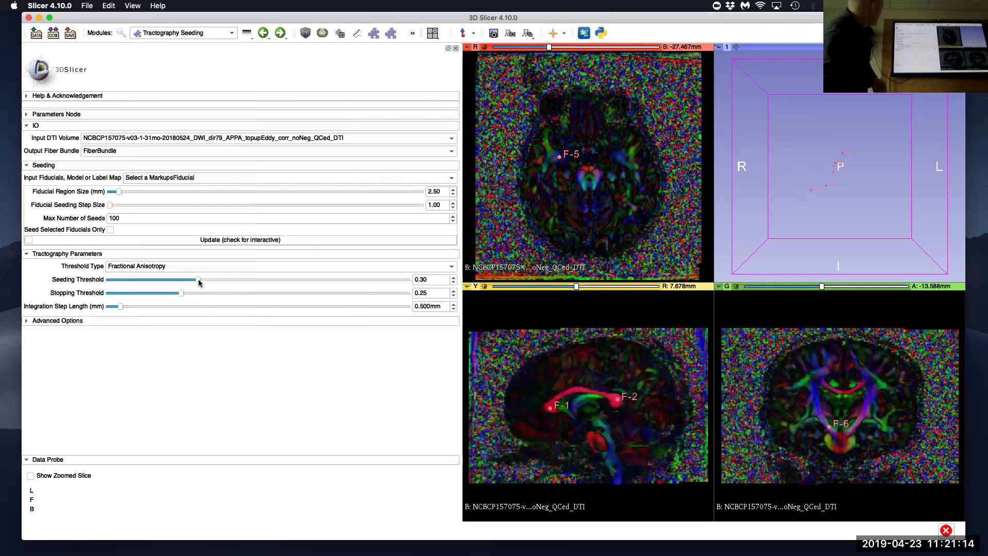
{"action": "left_click_drag", "start_coordinate": [198, 281], "coordinate": [142, 295]}
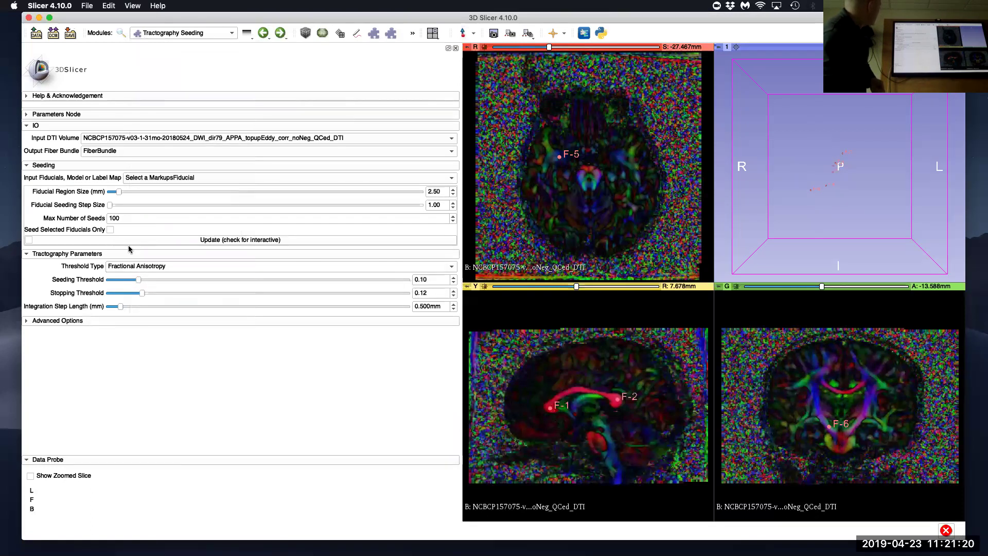
Choose the fiducial list F as the seeding input and generate the fiber bundle
{"action": "left_click", "coordinate": [169, 178]}
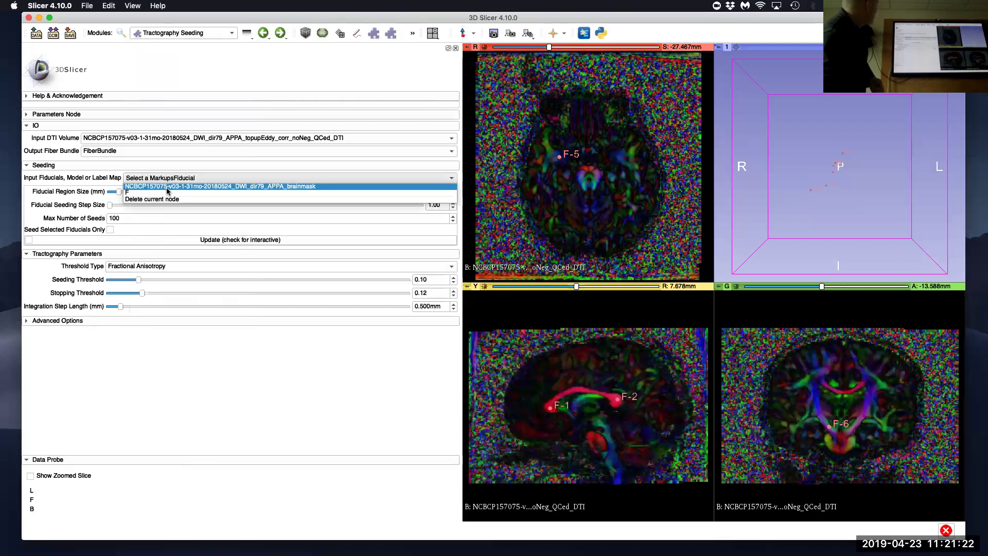
{"action": "left_click", "coordinate": [169, 192]}
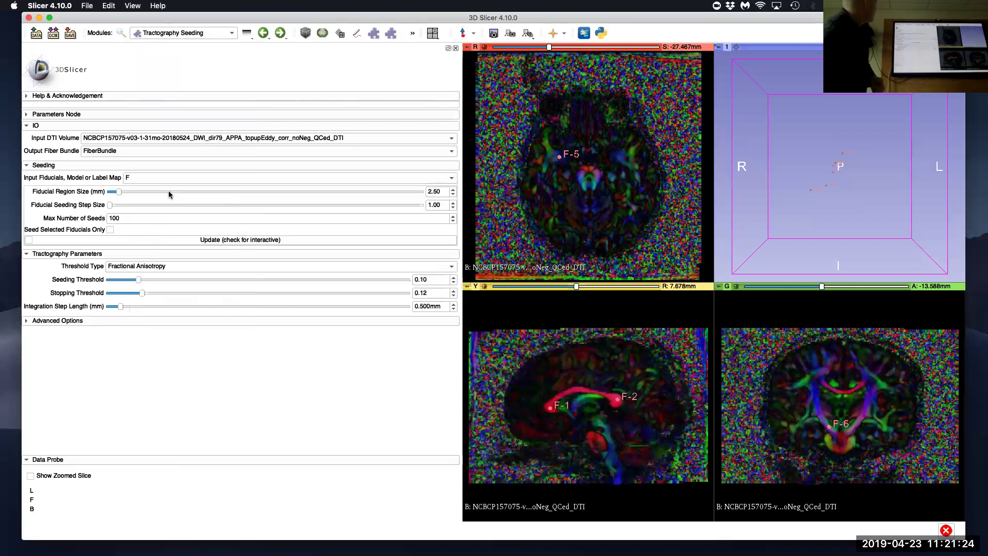
{"action": "left_click", "coordinate": [200, 242]}
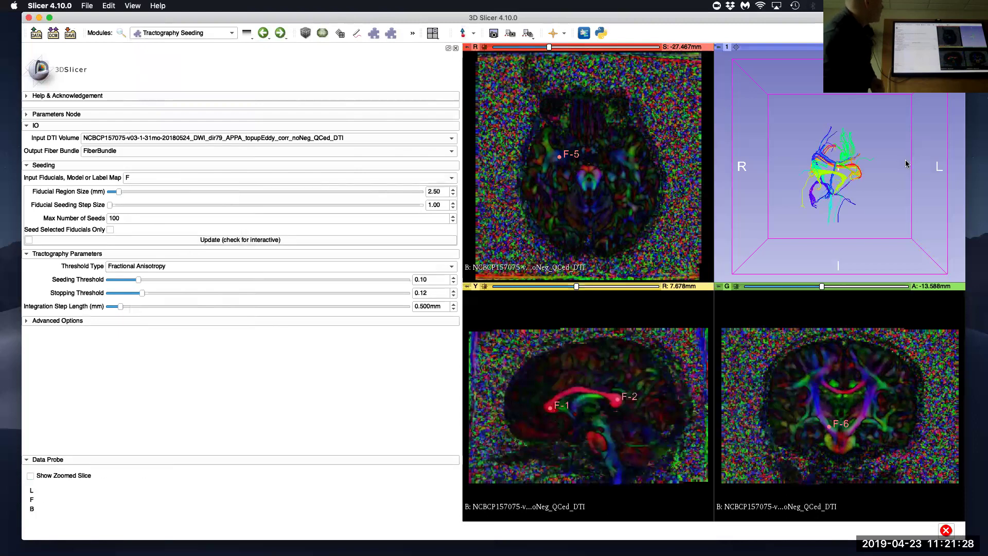
{"action": "left_click_drag", "start_coordinate": [908, 177], "coordinate": [833, 179]}
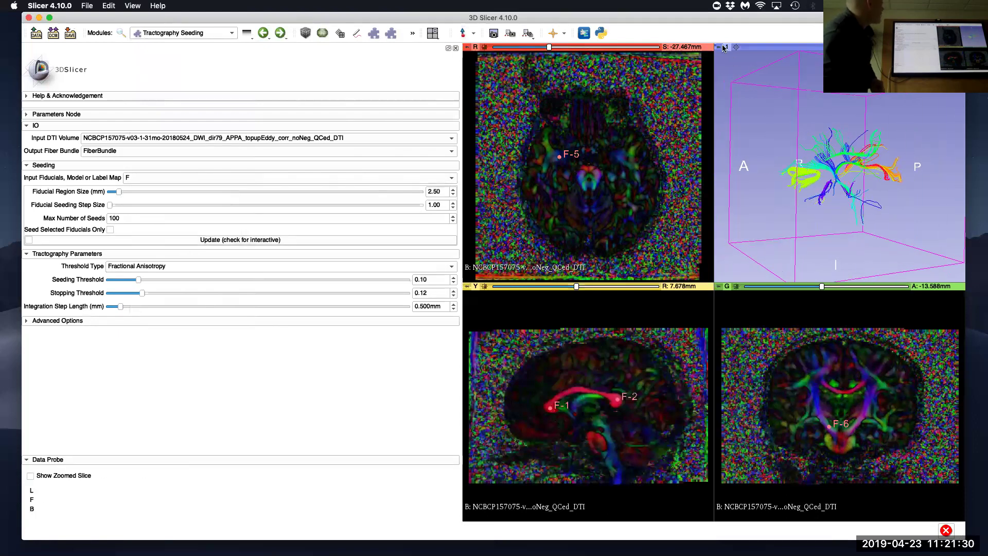
{"action": "mouse_move", "coordinate": [733, 48]}
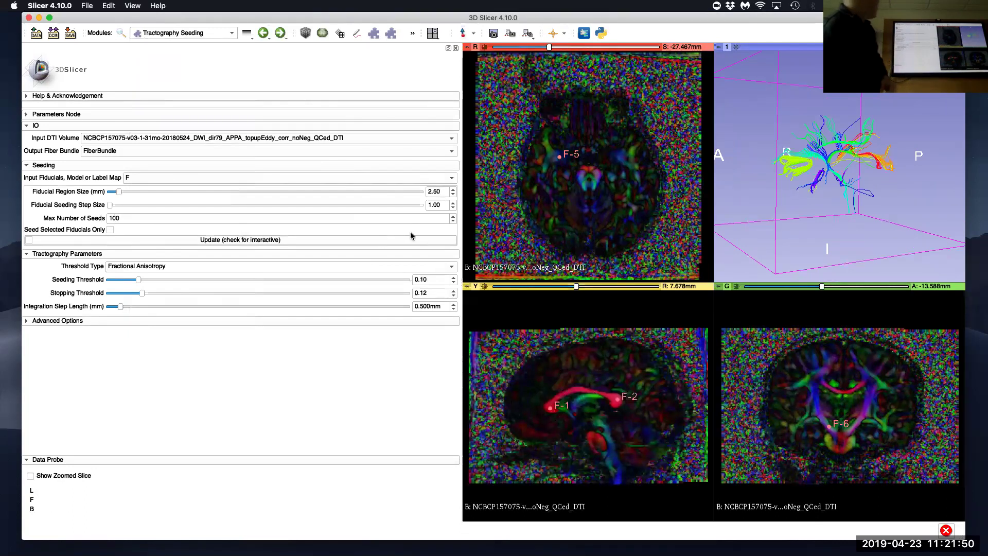
Set the maximum number of seeds to 10000 and the fiducial region size to 6.00 mm, and regenerate the fibers
{"action": "left_click", "coordinate": [453, 217]}
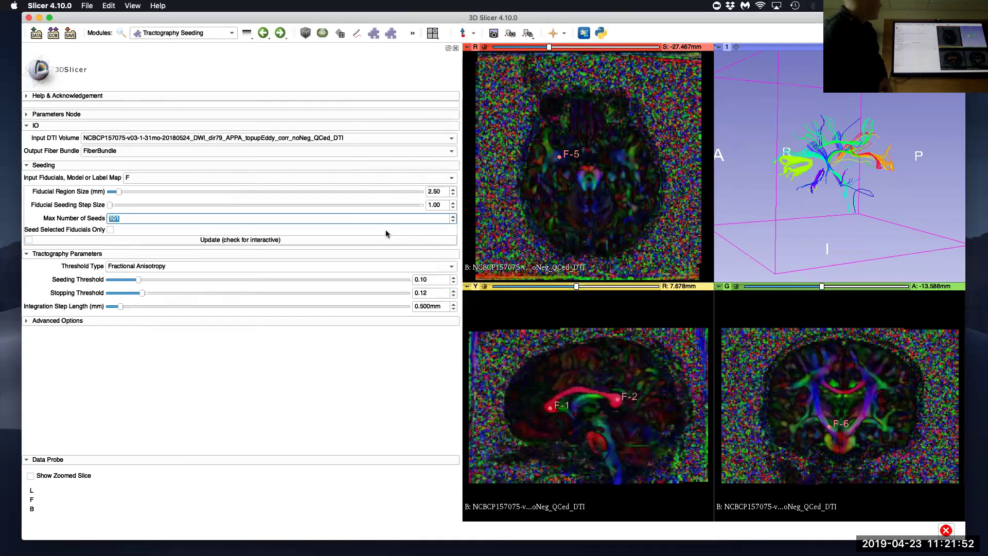
{"action": "left_click", "coordinate": [250, 219]}
{"action": "key", "text": "BackSpace"}
{"action": "type", "text": "000"}
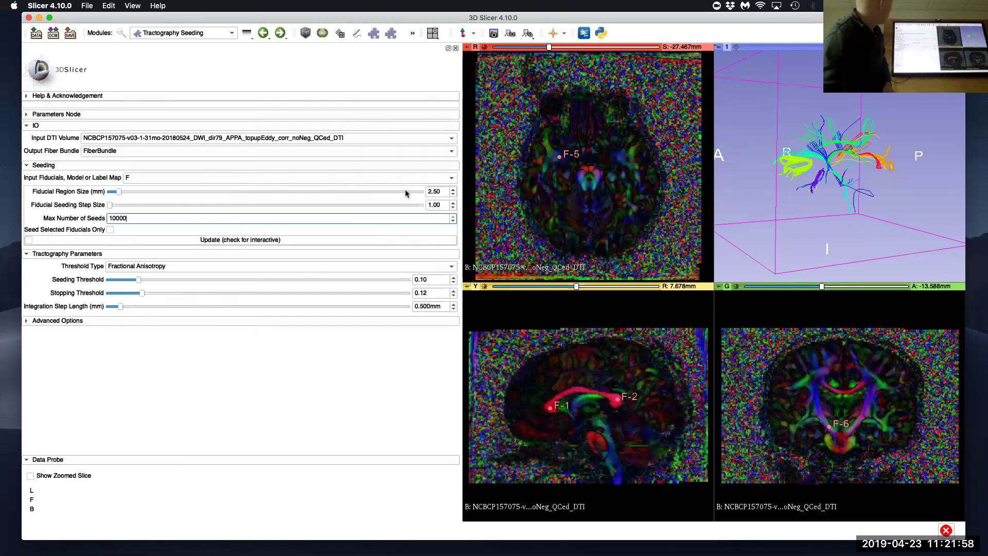
{"action": "left_click_drag", "start_coordinate": [441, 190], "coordinate": [418, 191]}
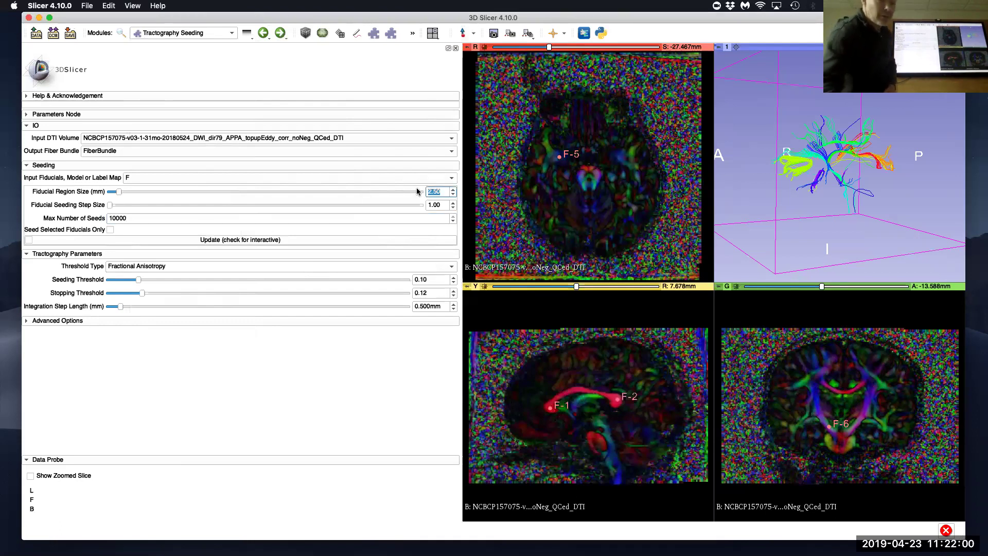
{"action": "type", "text": "6"}
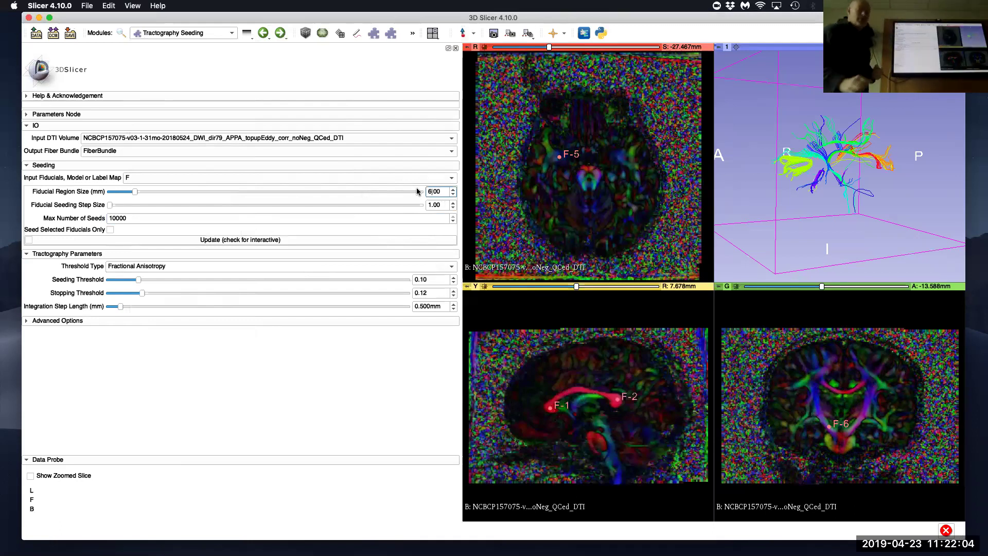
{"action": "left_click", "coordinate": [329, 240]}
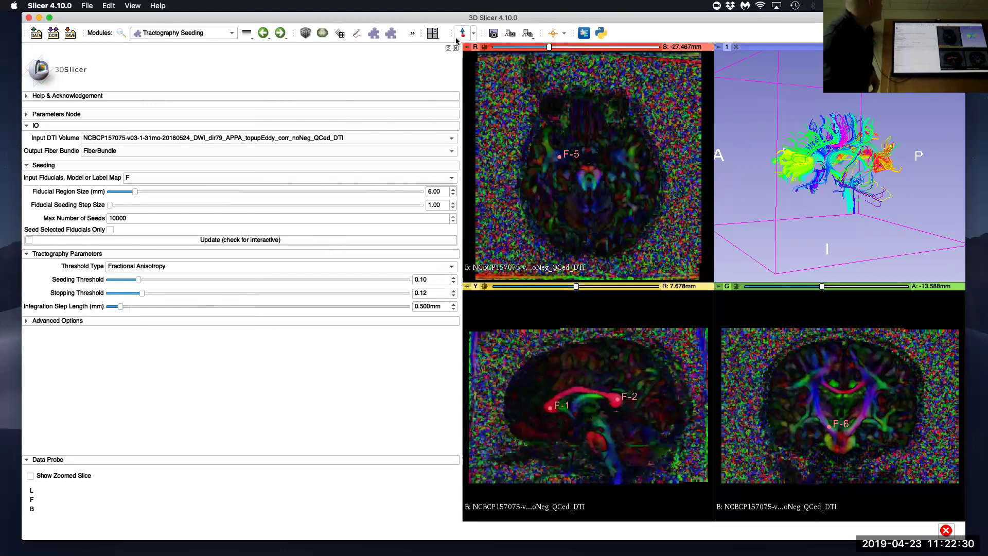
Switch the viewer layout to 3D only to show the fiber bundle enlarged
{"action": "left_click", "coordinate": [433, 32]}
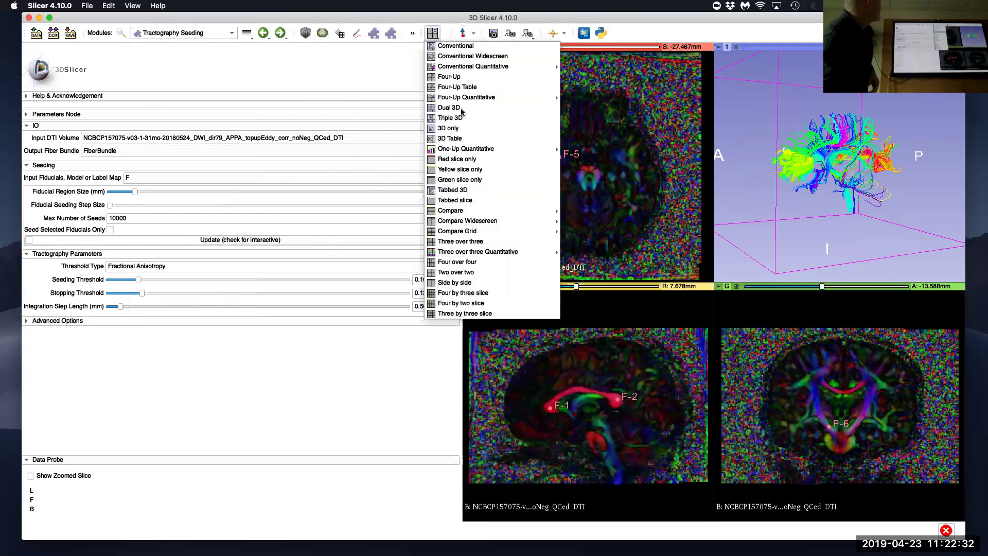
{"action": "left_click", "coordinate": [465, 129]}
{"action": "left_click_drag", "start_coordinate": [637, 293], "coordinate": [859, 334]}
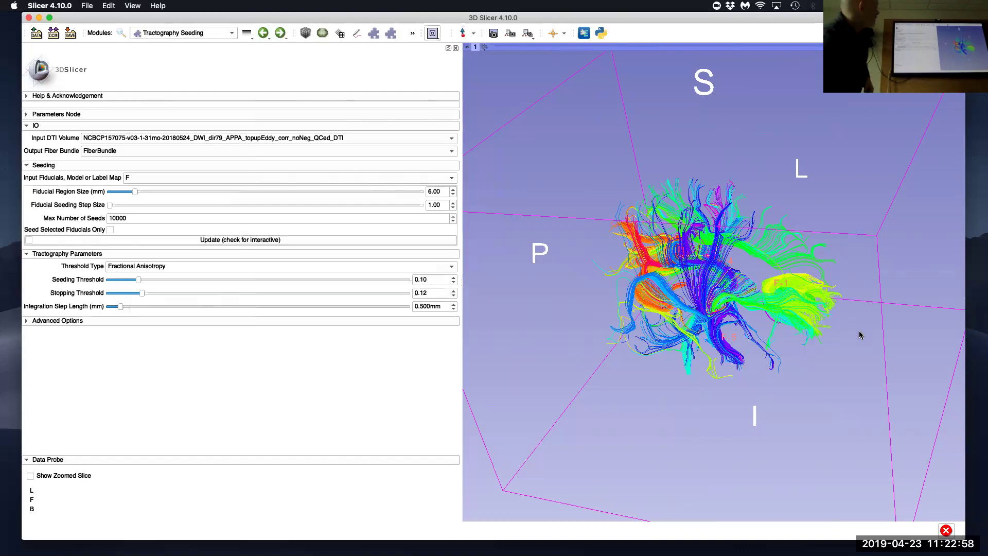
Examine the fiber bundle in 3D from the side, behind and above, following the tracts seeded from each fiducial
{"action": "left_click_drag", "start_coordinate": [834, 328], "coordinate": [764, 254]}
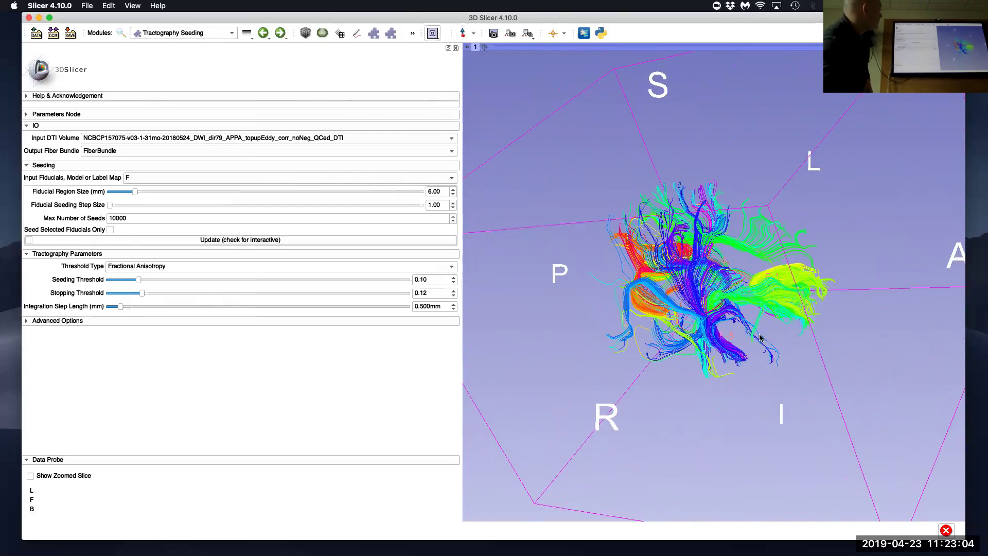
{"action": "left_click_drag", "start_coordinate": [674, 371], "coordinate": [826, 370]}
{"action": "left_click_drag", "start_coordinate": [630, 412], "coordinate": [665, 316]}
{"action": "left_click_drag", "start_coordinate": [763, 356], "coordinate": [526, 440]}
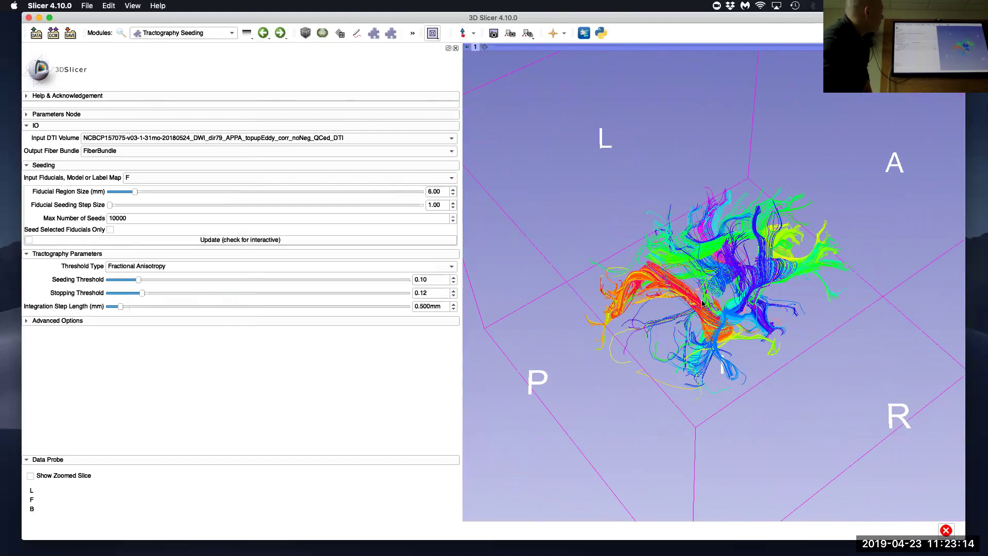
{"action": "left_click_drag", "start_coordinate": [734, 196], "coordinate": [726, 278]}
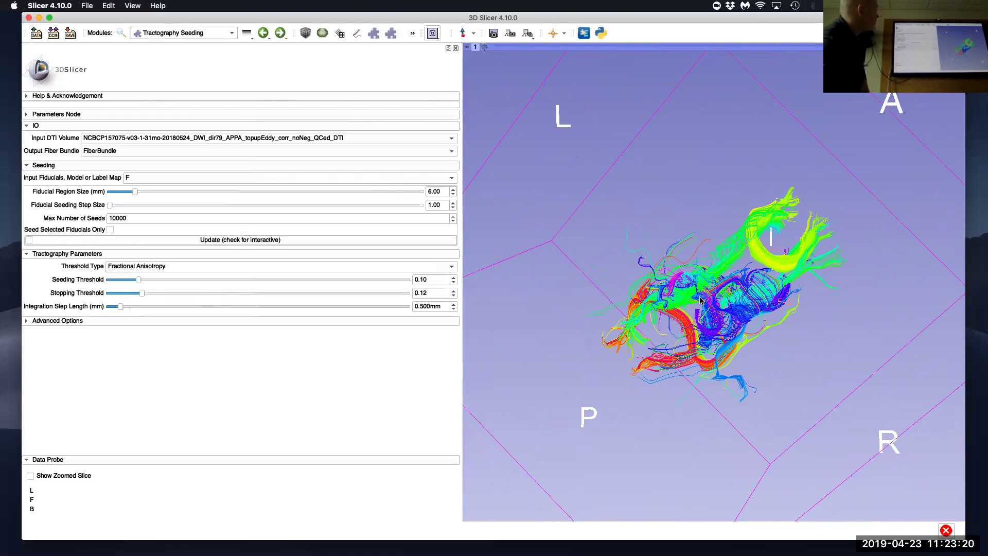
{"action": "left_click_drag", "start_coordinate": [835, 342], "coordinate": [745, 205]}
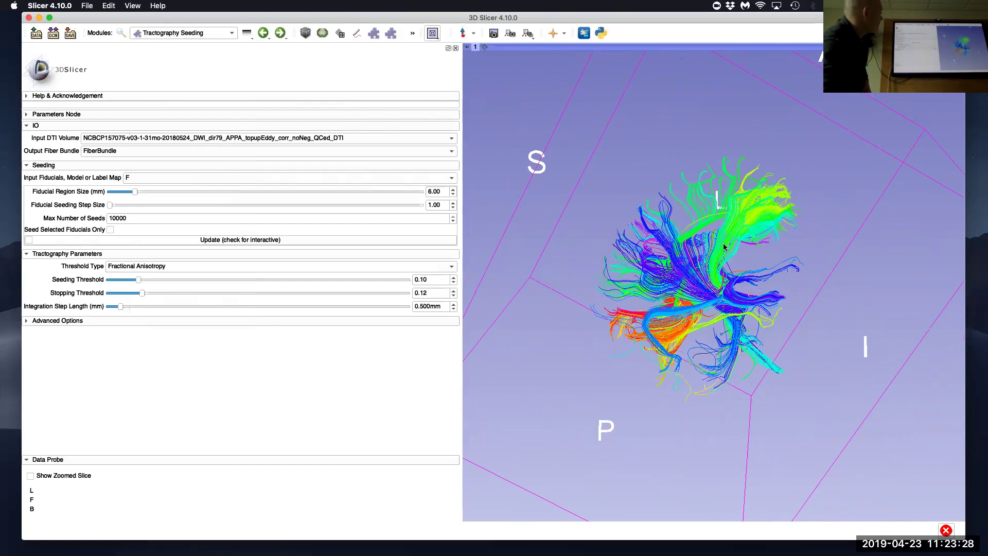
{"action": "left_click_drag", "start_coordinate": [767, 383], "coordinate": [759, 354]}
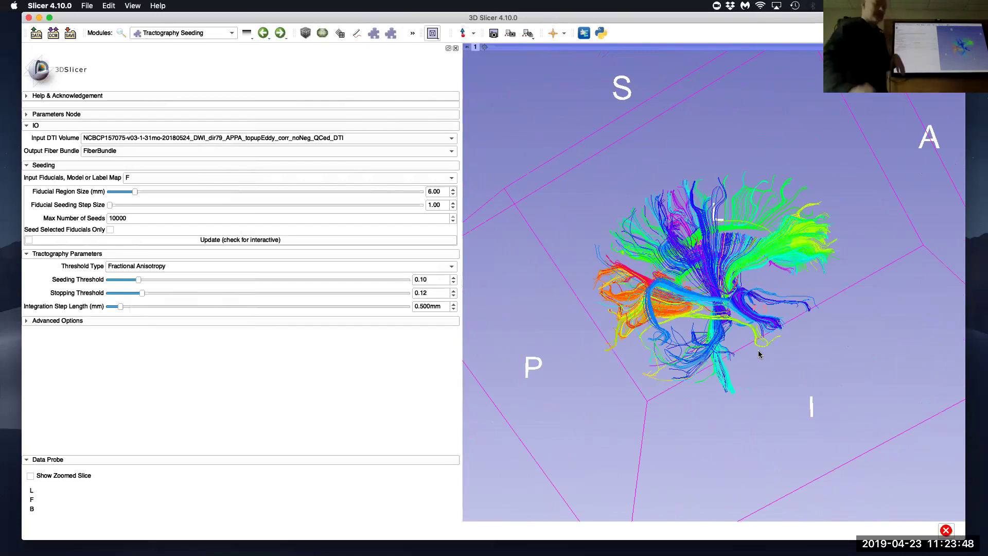
{"action": "left_click_drag", "start_coordinate": [605, 208], "coordinate": [674, 356]}
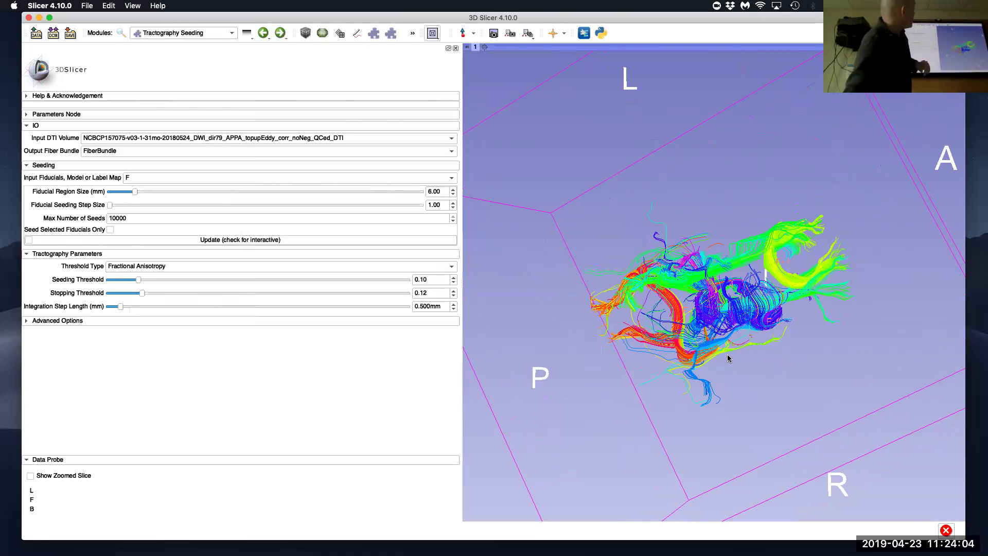
{"action": "left_click_drag", "start_coordinate": [734, 419], "coordinate": [715, 246]}
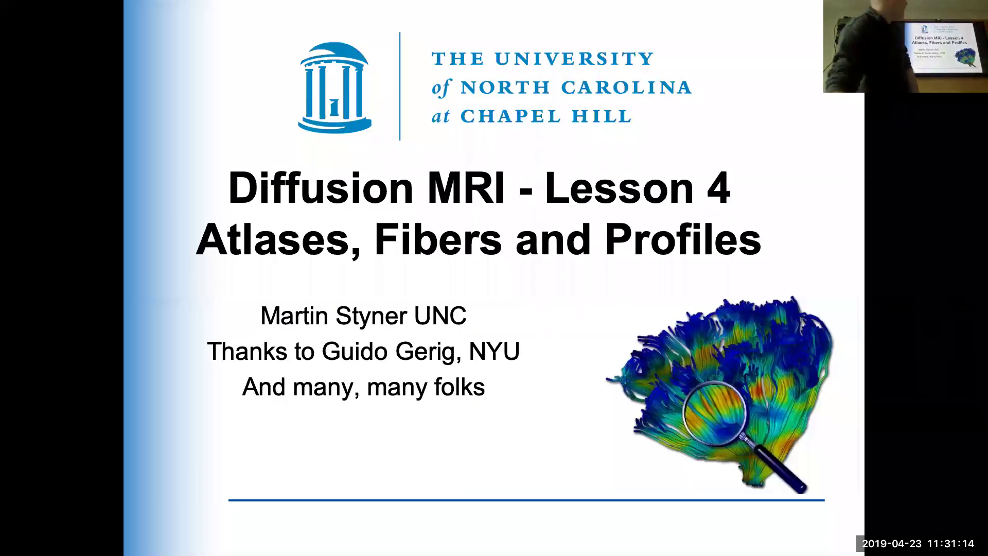
{"action": "key", "text": "Right"}
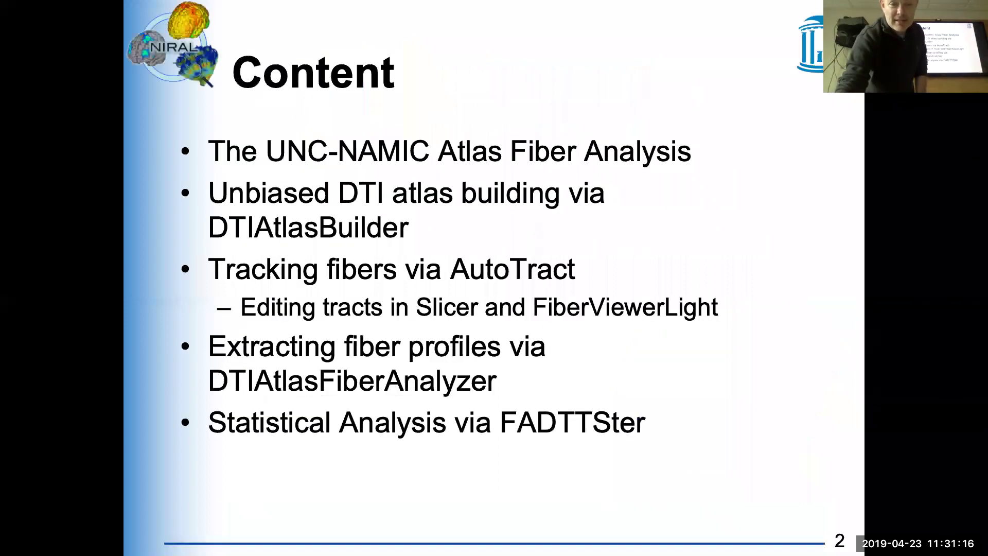